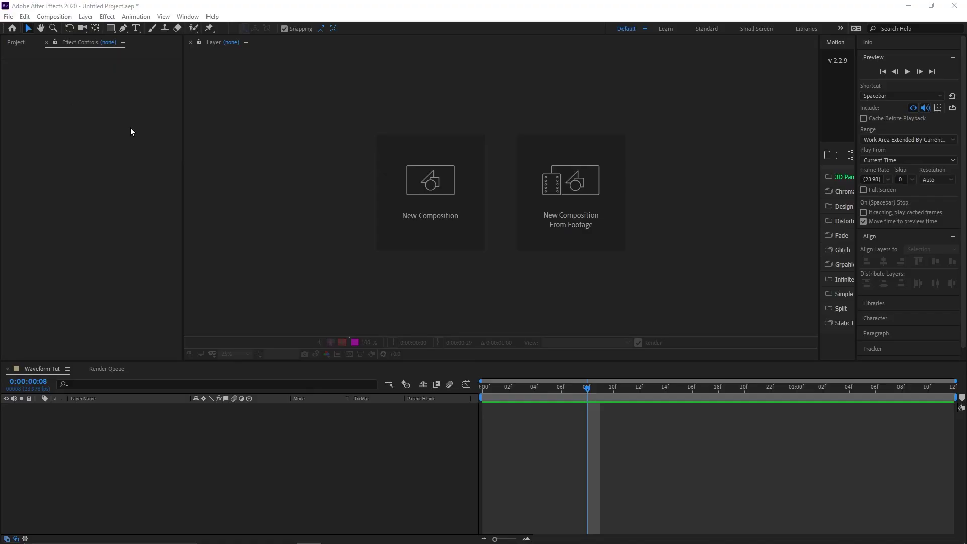
Create the 1920×1080 'Audiowave Tut' composition at 29.97 fps, 0:00:08:00 long.
click(433, 219)
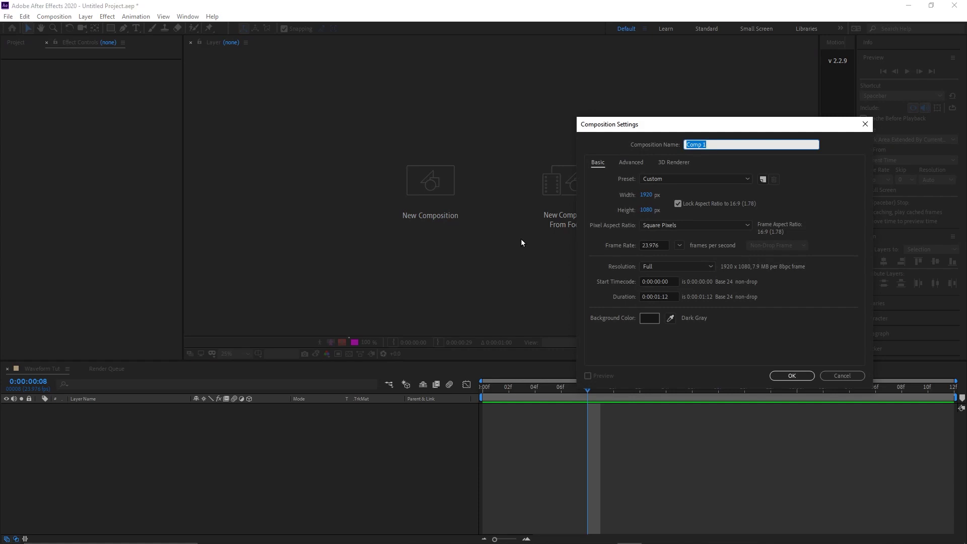
text(Audi)
text(owave Tut)
click(679, 245)
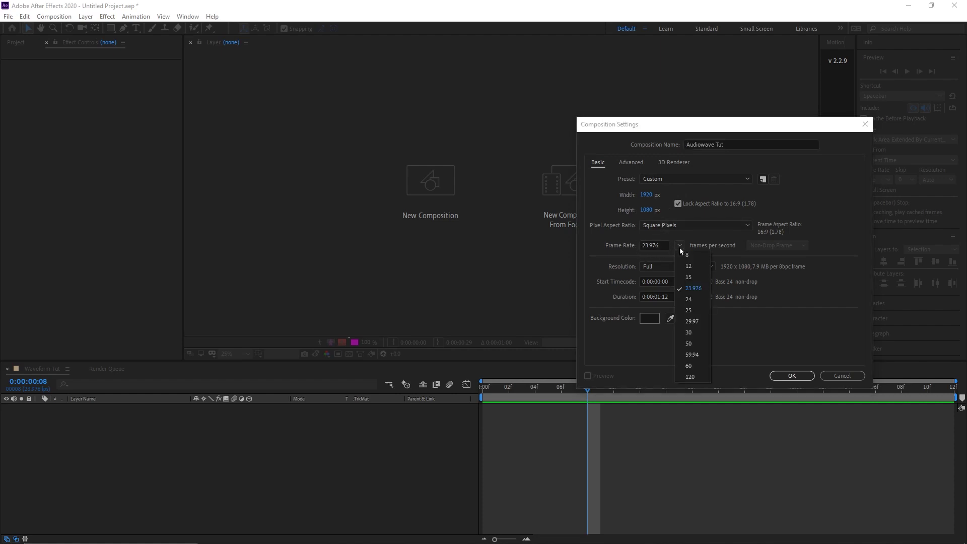
click(691, 321)
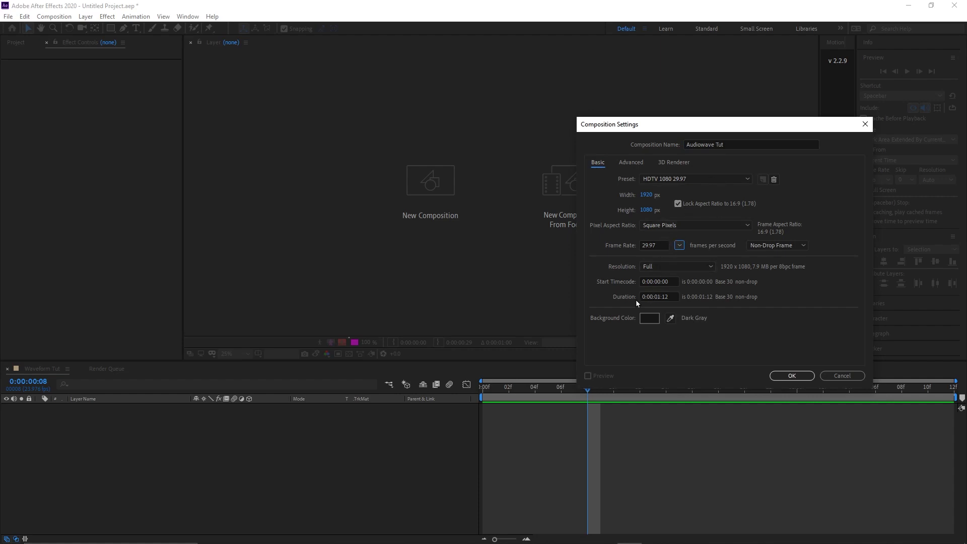
click(670, 295)
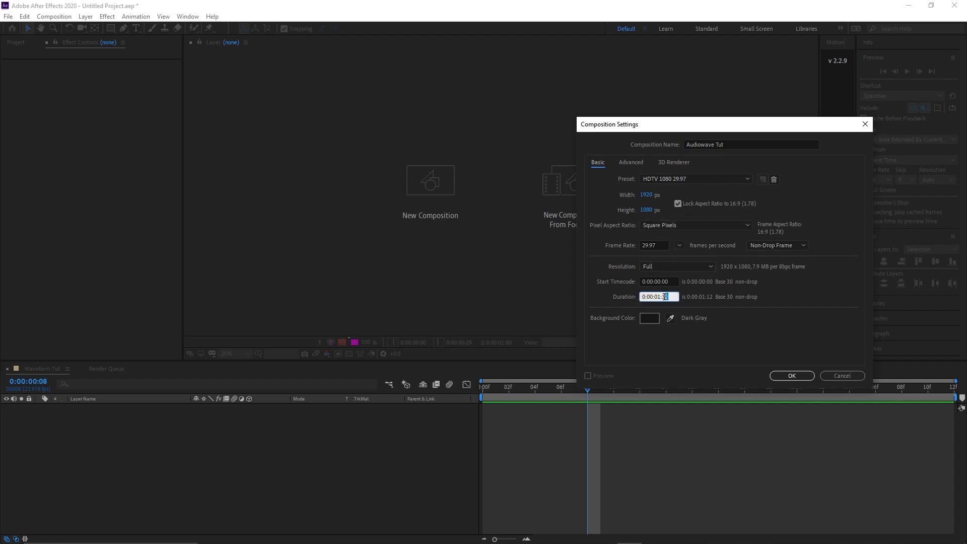
drag(656, 296, 675, 298)
click(669, 297)
key(BackSpace)
text(00)
text(8)
click(792, 375)
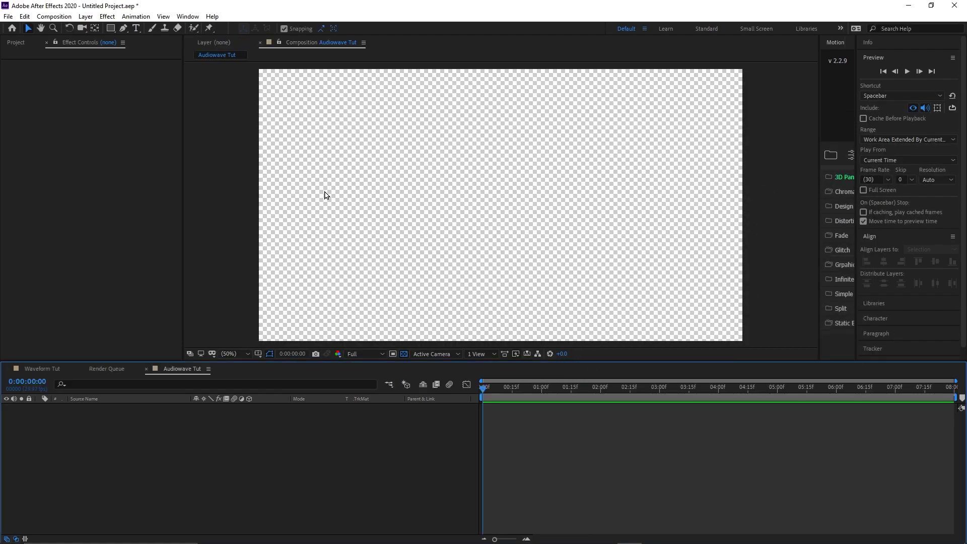
Add a comp-sized 1920×1080 dark gray solid, Dark Gray Solid 2, from Layer > New > Solid.
click(87, 17)
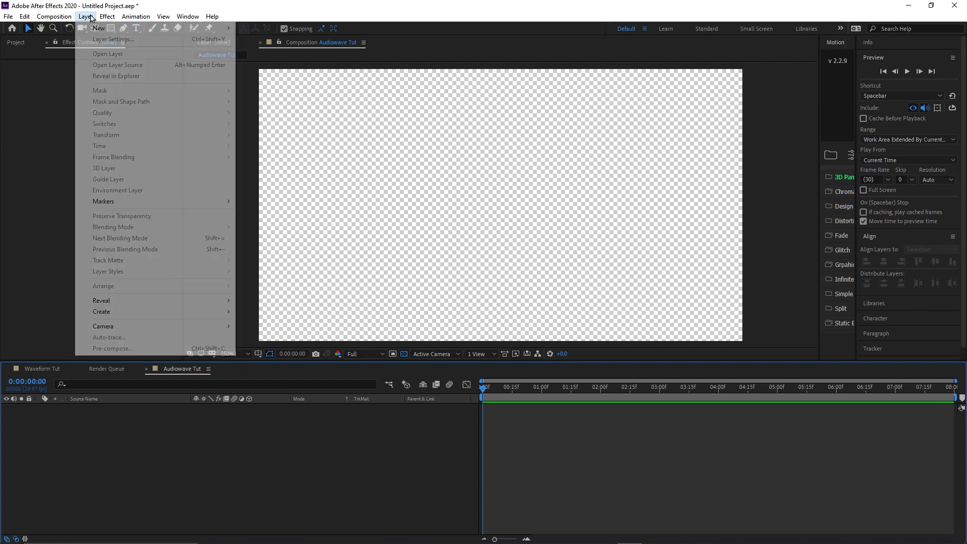
mouse_move(130, 30)
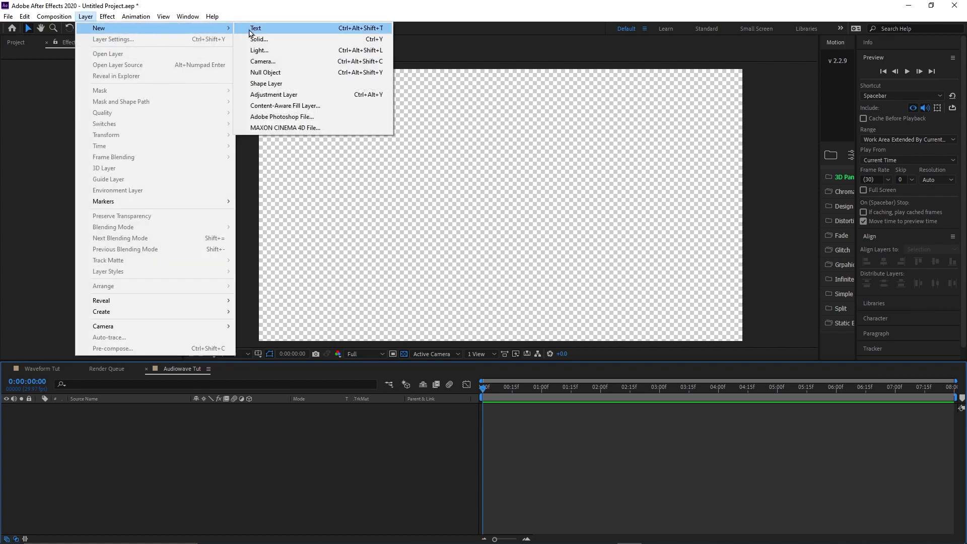
click(274, 40)
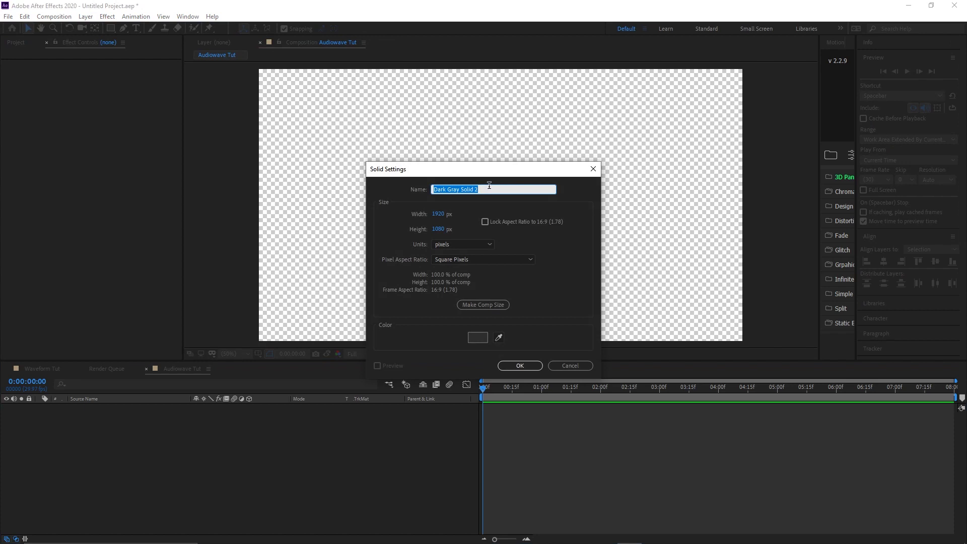
click(481, 304)
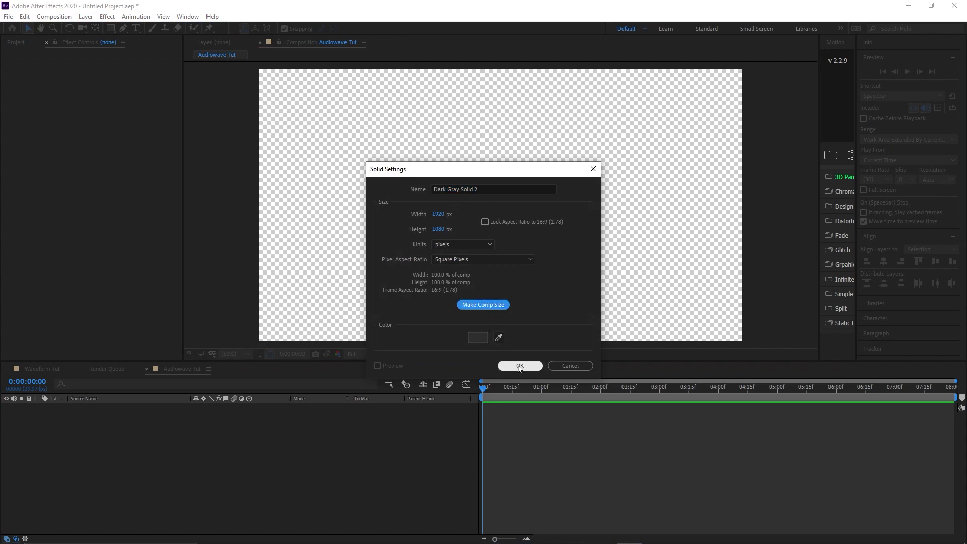
click(520, 365)
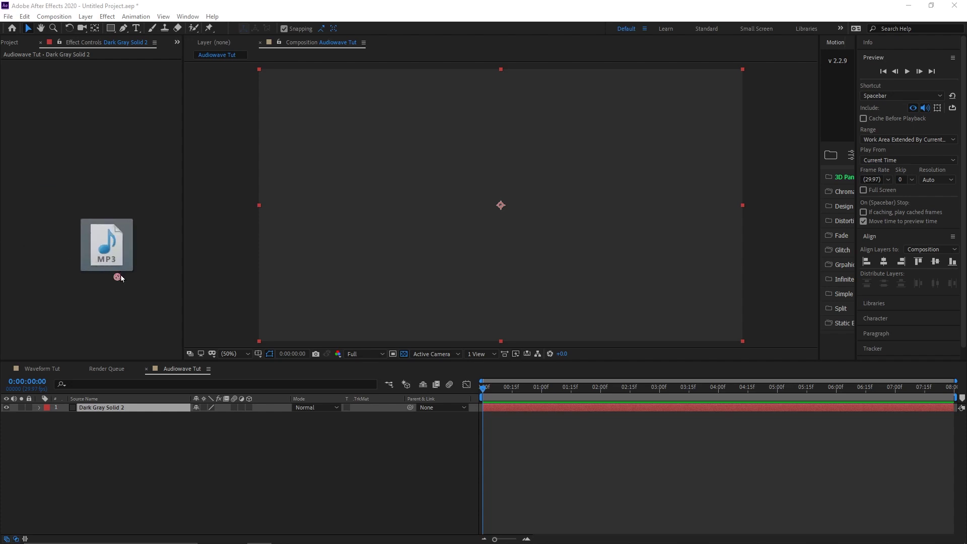
Place Stocking_OBOY_instrumental_MP3.mp3 below Dark Gray Solid 2, preview it, and reselect the solid.
drag(120, 274, 198, 456)
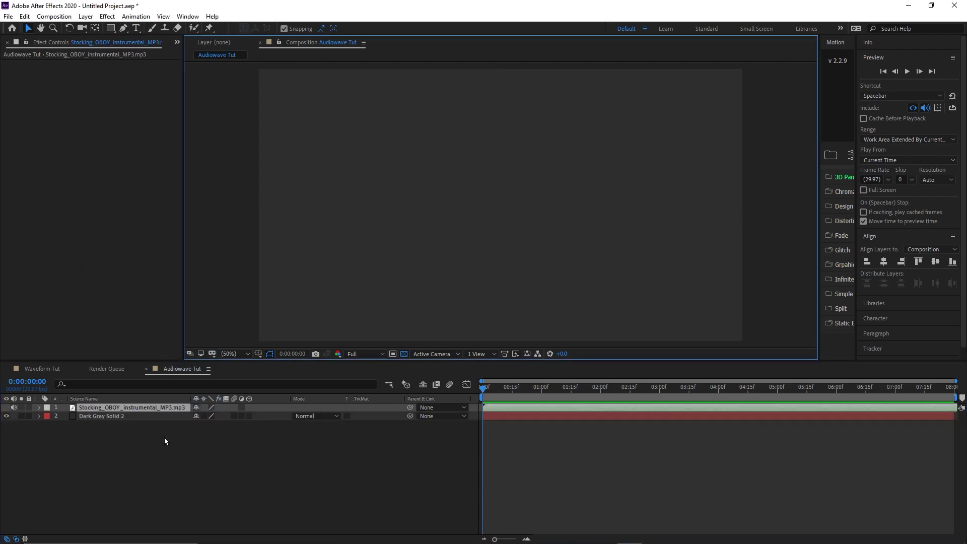
drag(152, 409, 154, 426)
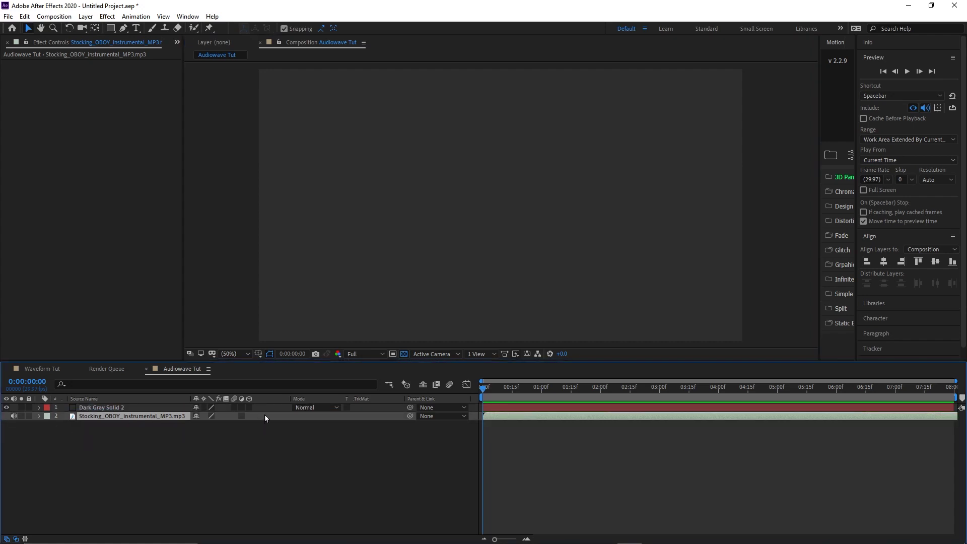
key(space)
key(space)
click(156, 408)
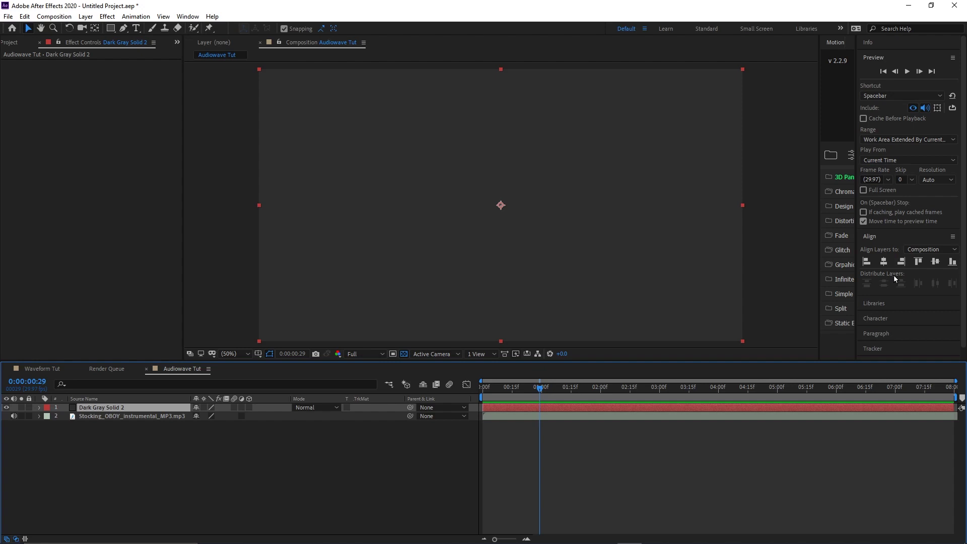
Reset the Default workspace to its saved layout and show the Effects & Presets categories.
scroll(891, 317, down, 1)
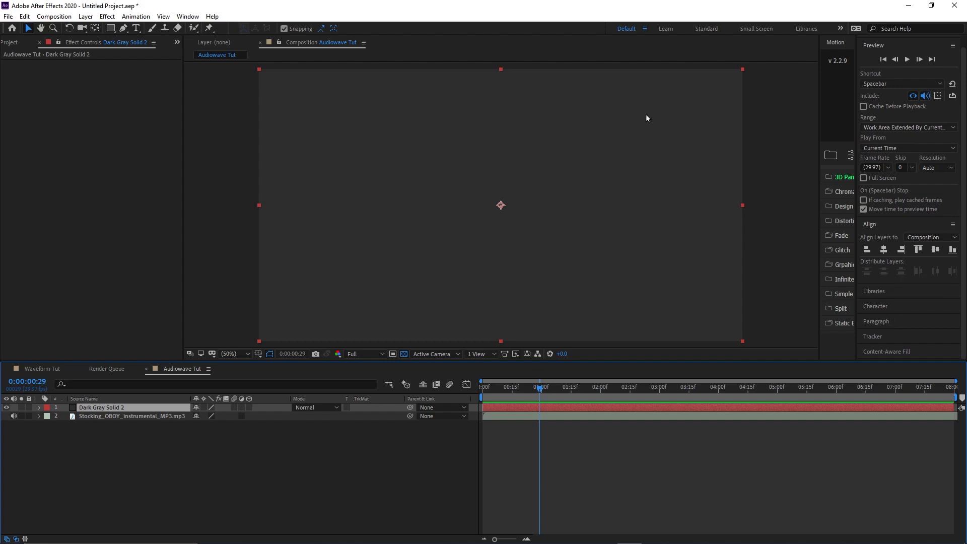
click(189, 17)
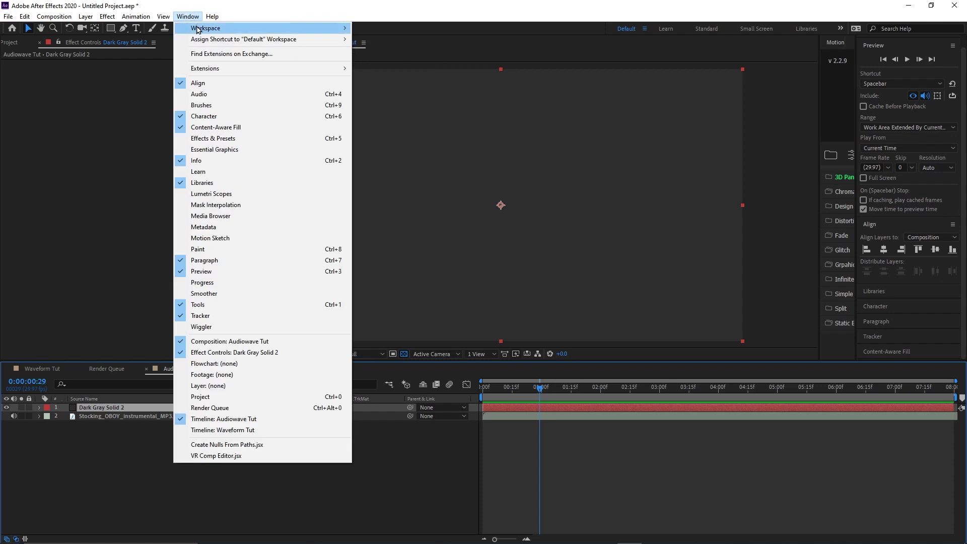
mouse_move(198, 30)
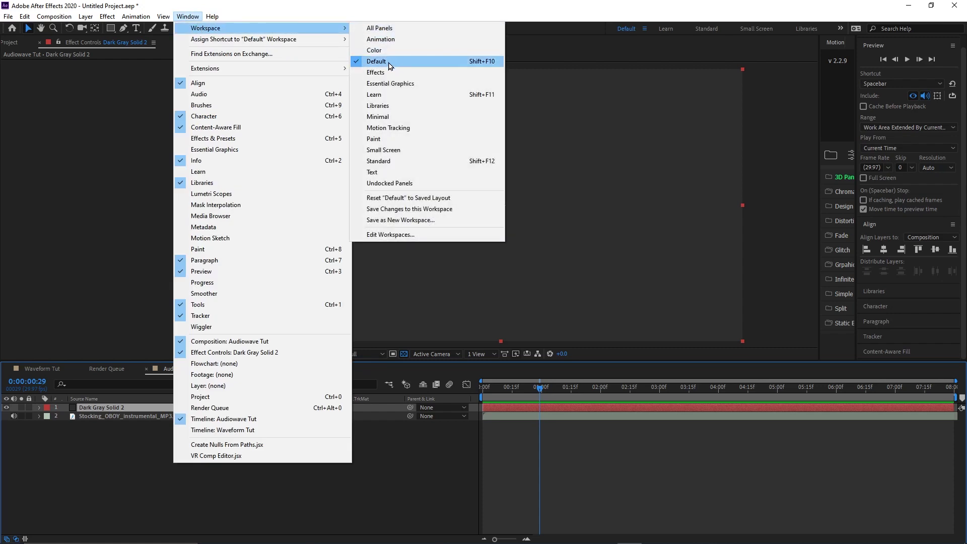
click(397, 196)
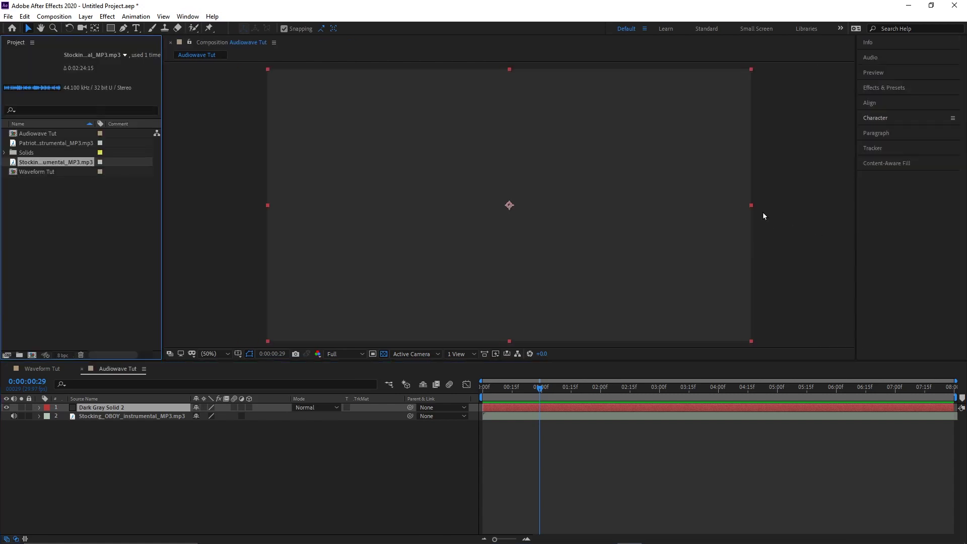
click(902, 86)
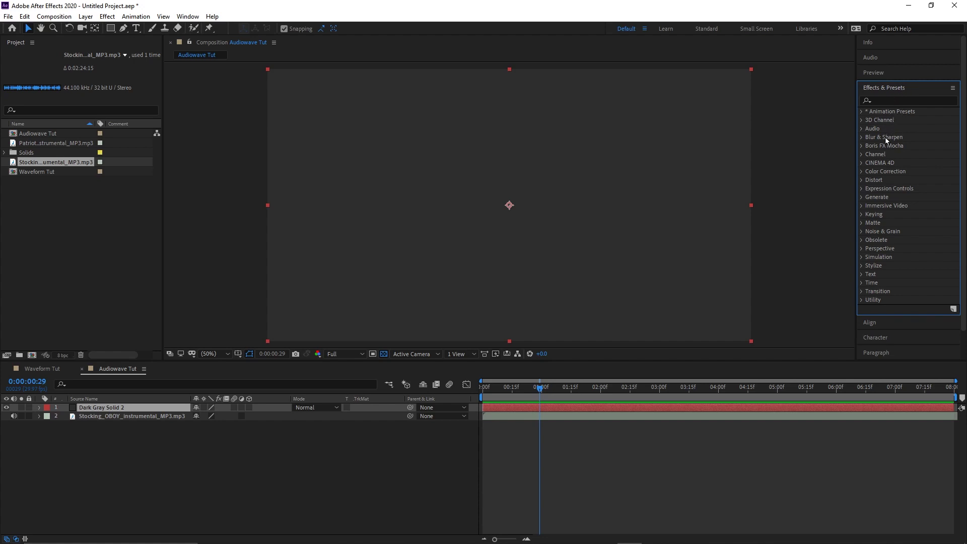
Apply Generate > Audio Spectrum to Dark Gray Solid 2 with Composite On Original enabled.
click(861, 197)
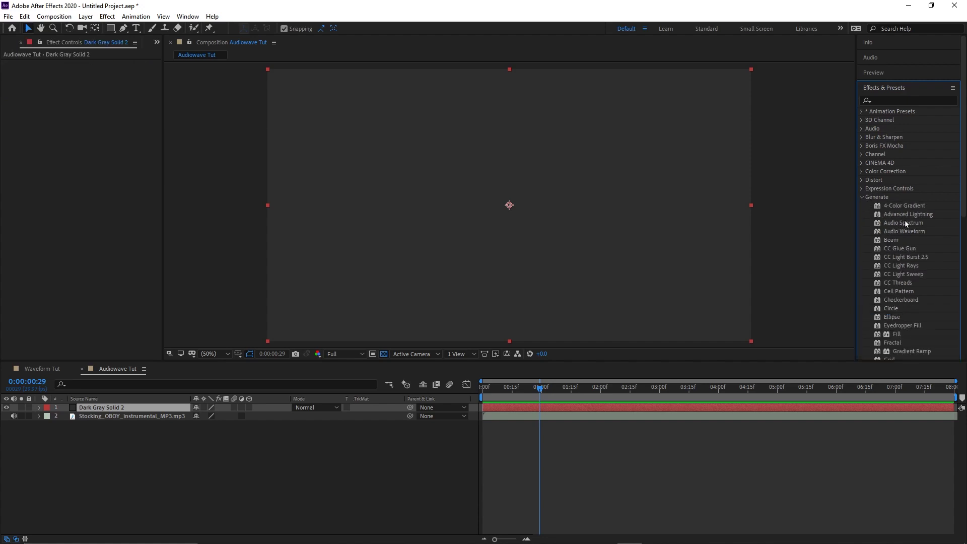
drag(904, 222, 509, 207)
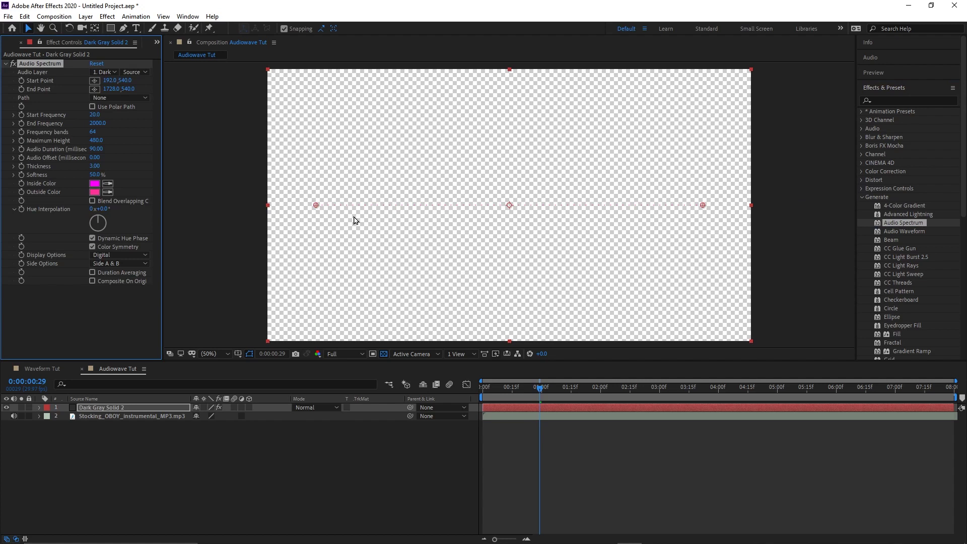
click(92, 280)
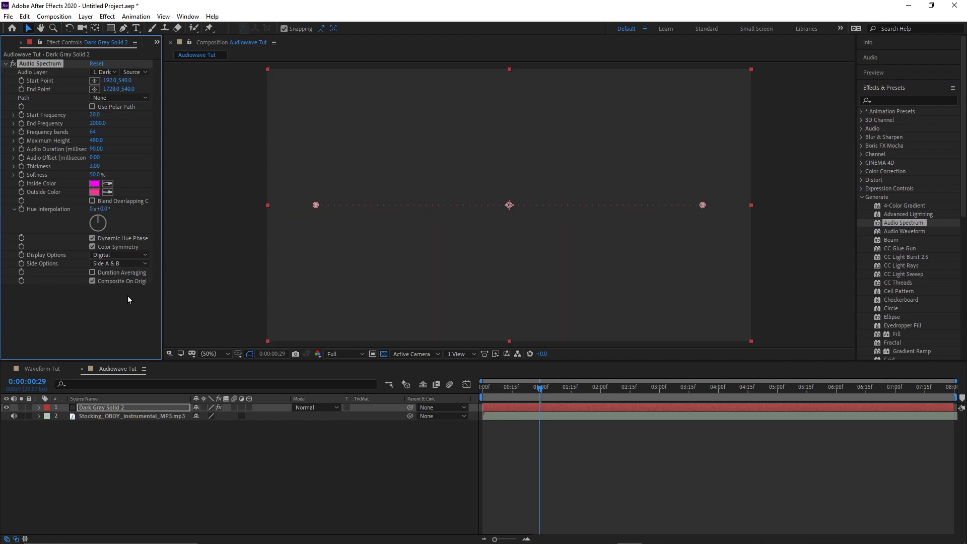
click(93, 281)
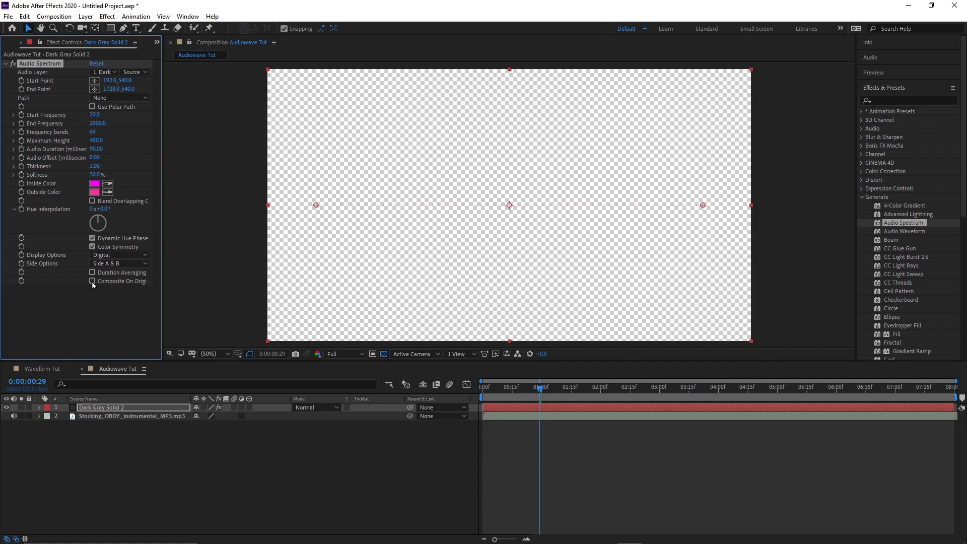
click(92, 281)
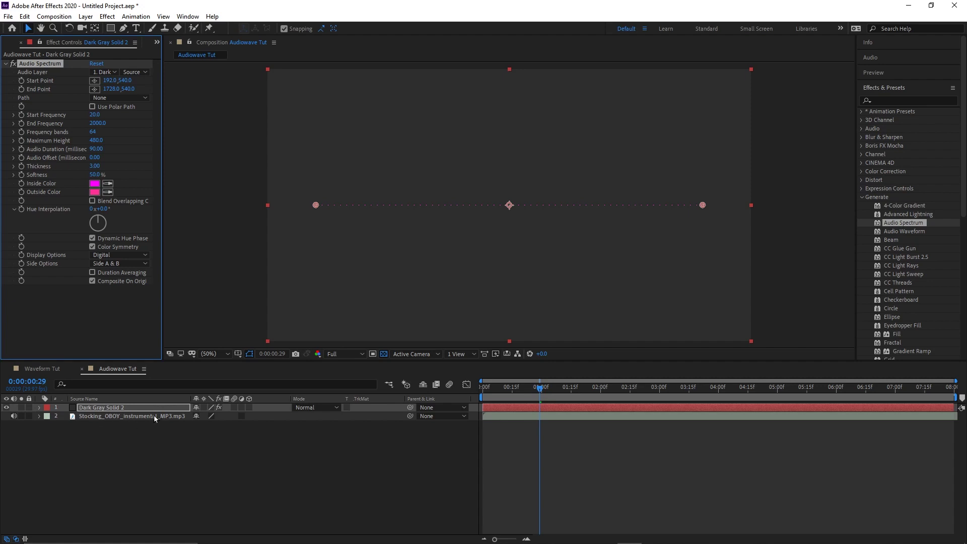
click(113, 72)
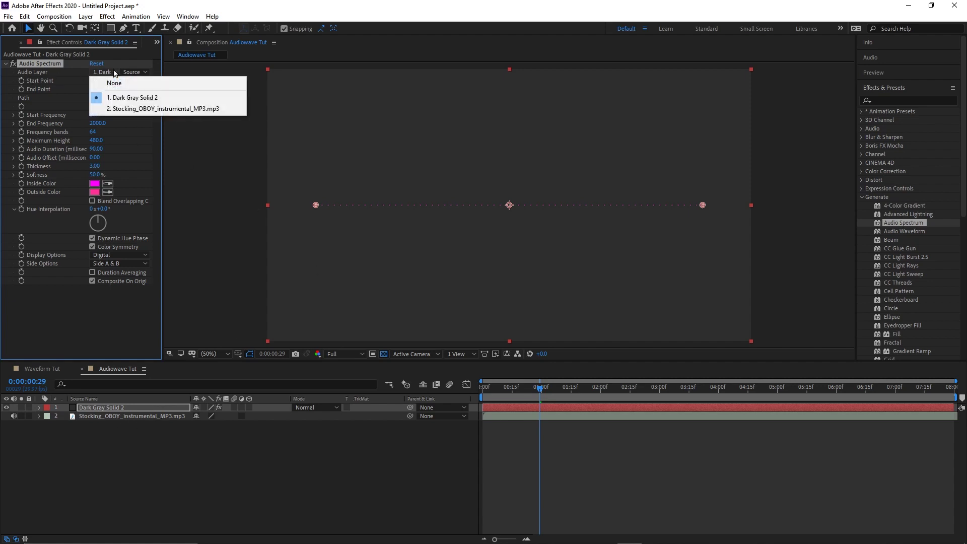
click(124, 109)
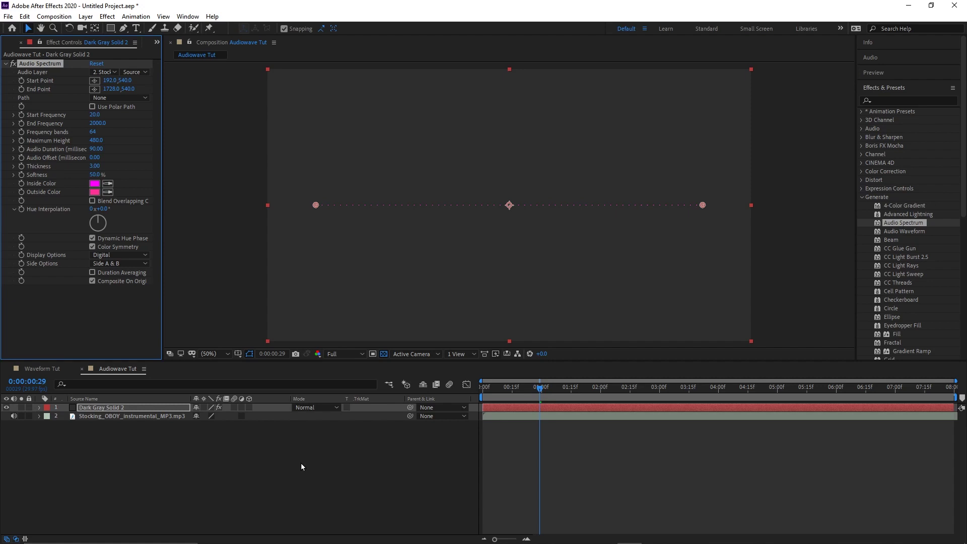
key(space)
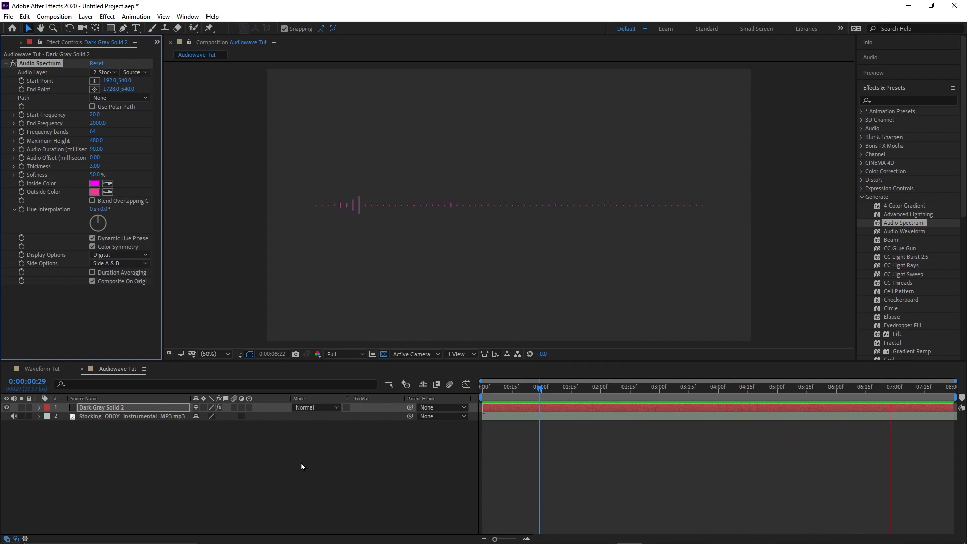
key(space)
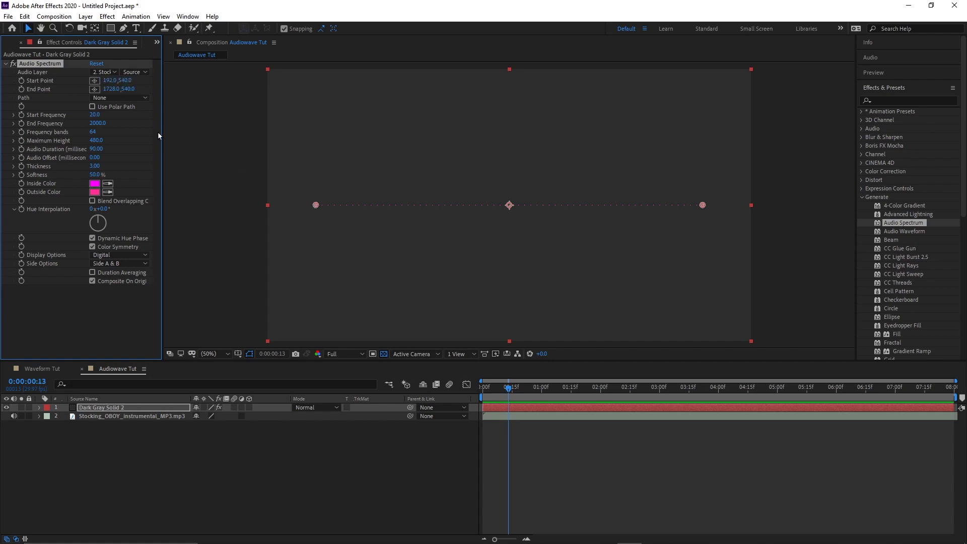
Keep the original Start and End Points and lower Start Frequency to 1.0.
drag(110, 80, 200, 104)
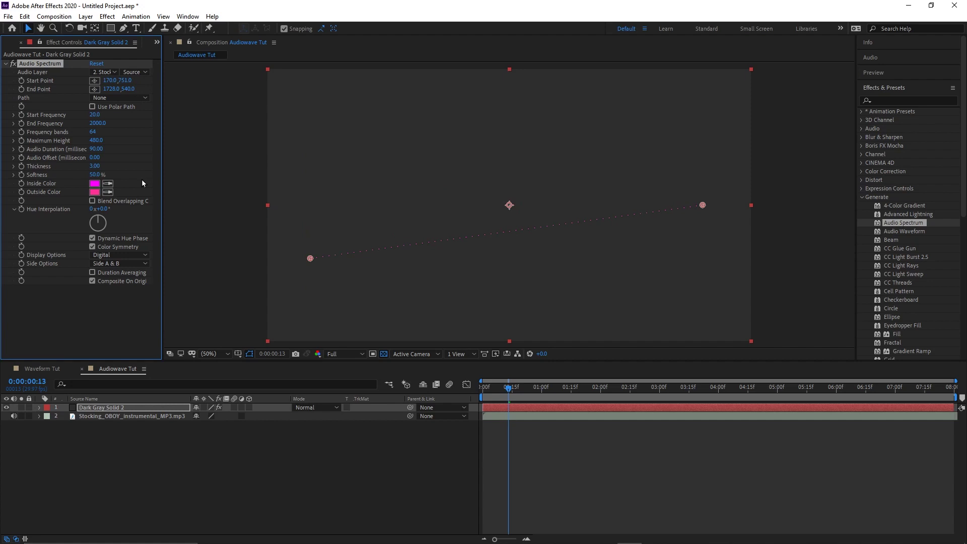
key(ctrl+z)
key(ctrl+z)
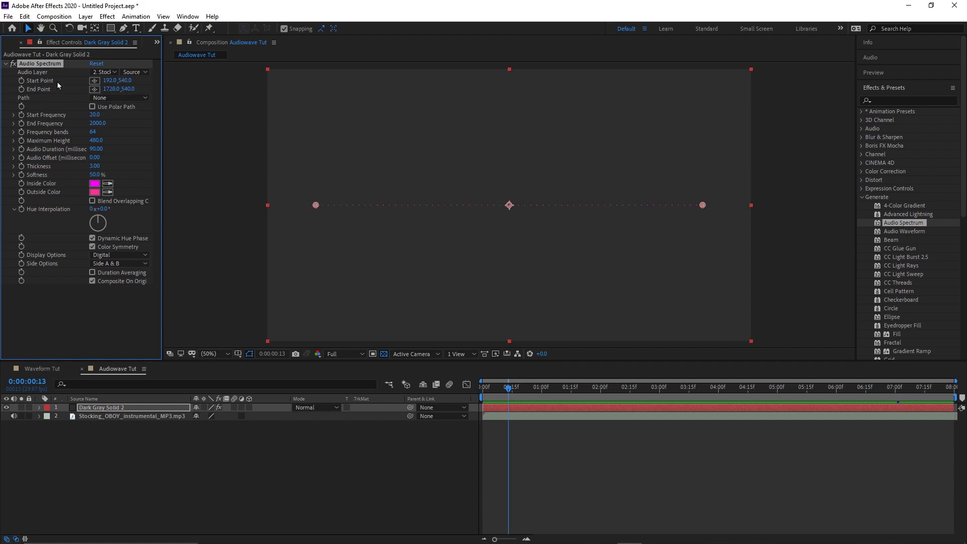
mouse_move(110, 88)
mouse_down()
mouse_move(280, 94)
mouse_move(75, 100)
mouse_move(135, 89)
mouse_move(119, 87)
mouse_move(108, 105)
mouse_up()
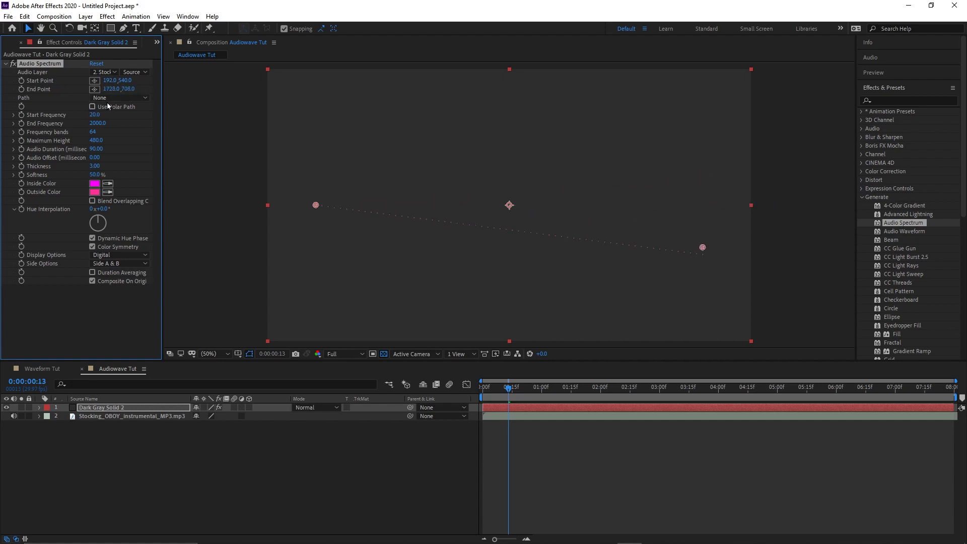
key(ctrl+z)
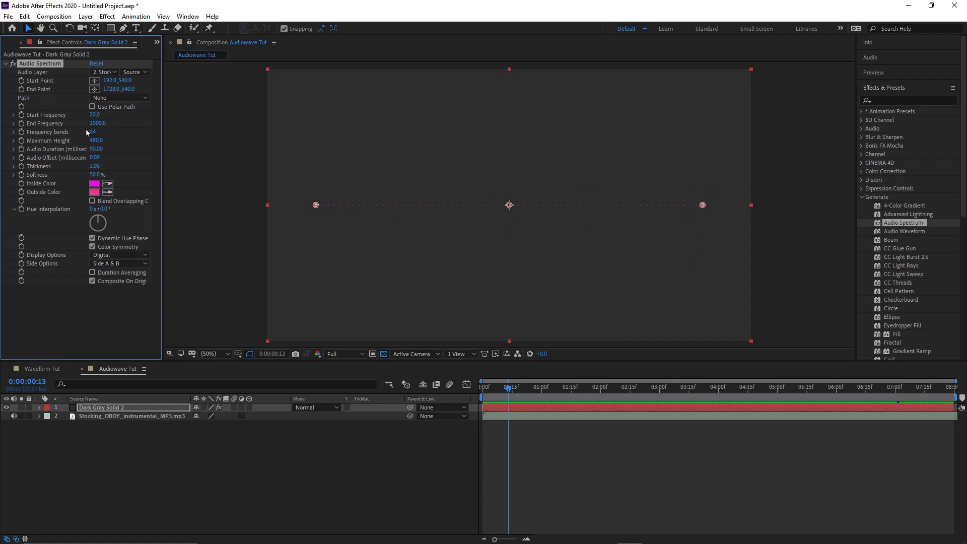
key(Home)
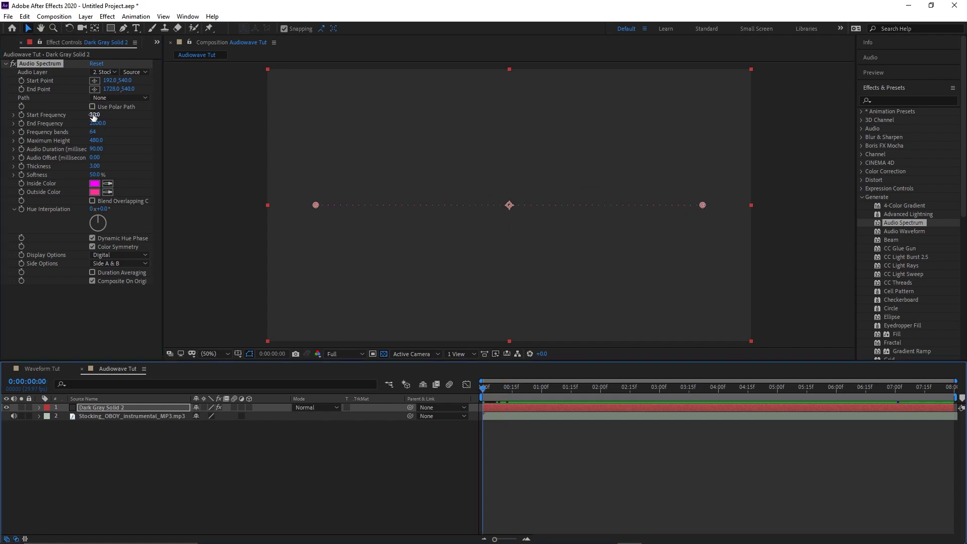
drag(93, 116, 59, 116)
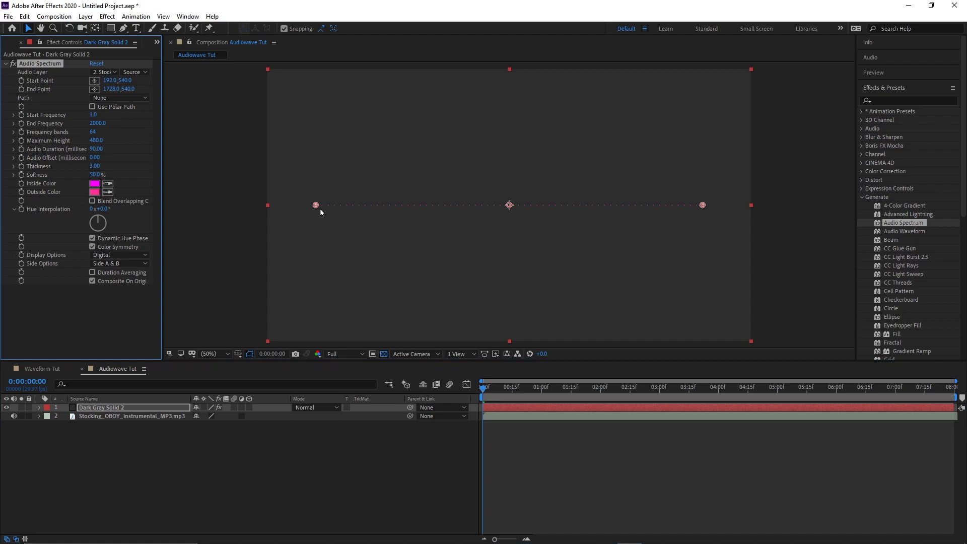
Revert Start Frequency to 20, set Frequency bands to 250, and preview the spectrum.
key(ctrl+z)
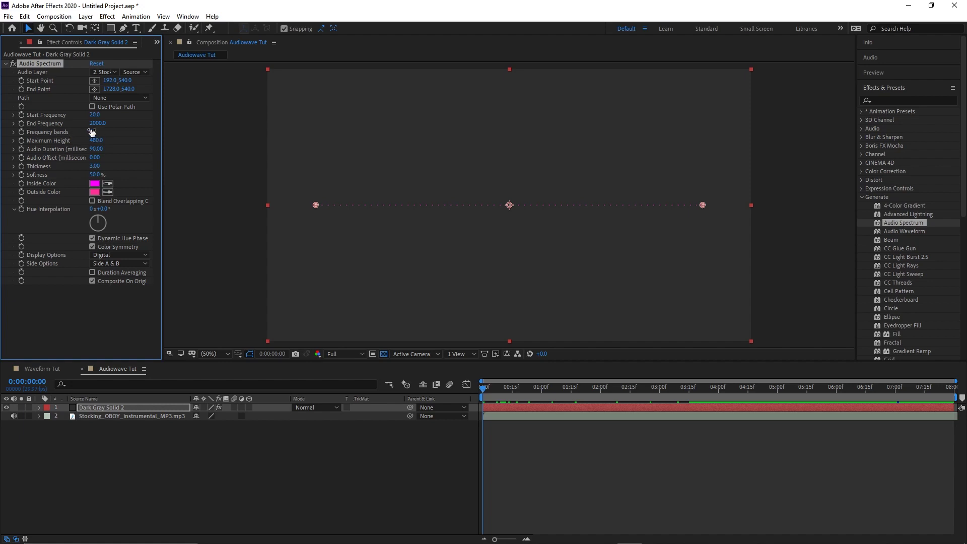
drag(91, 132, 129, 132)
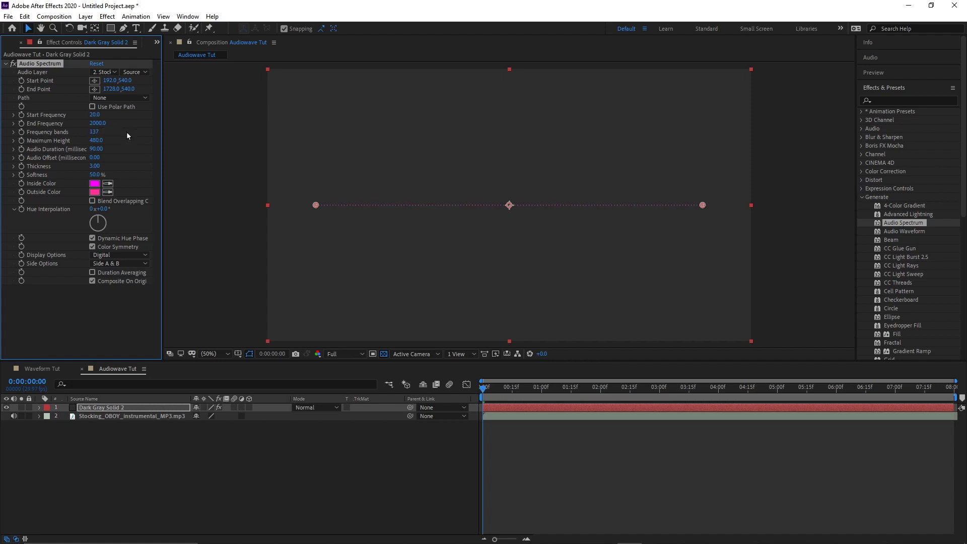
click(94, 132)
text(250)
key(Return)
key(space)
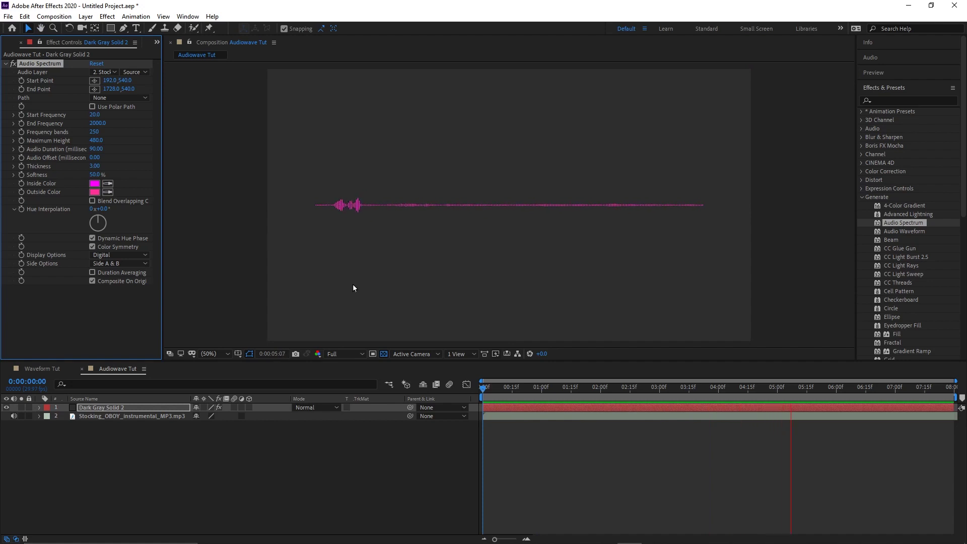
key(space)
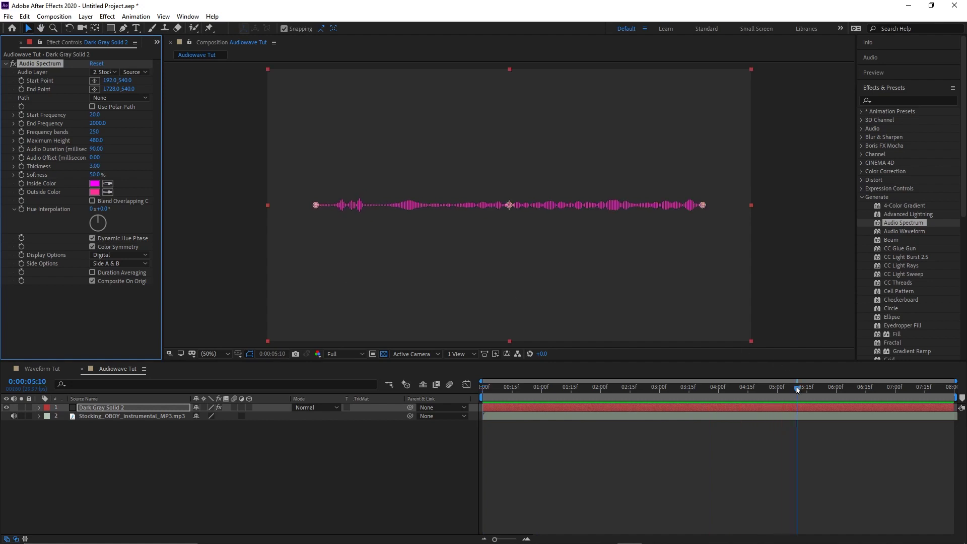
drag(796, 385, 706, 391)
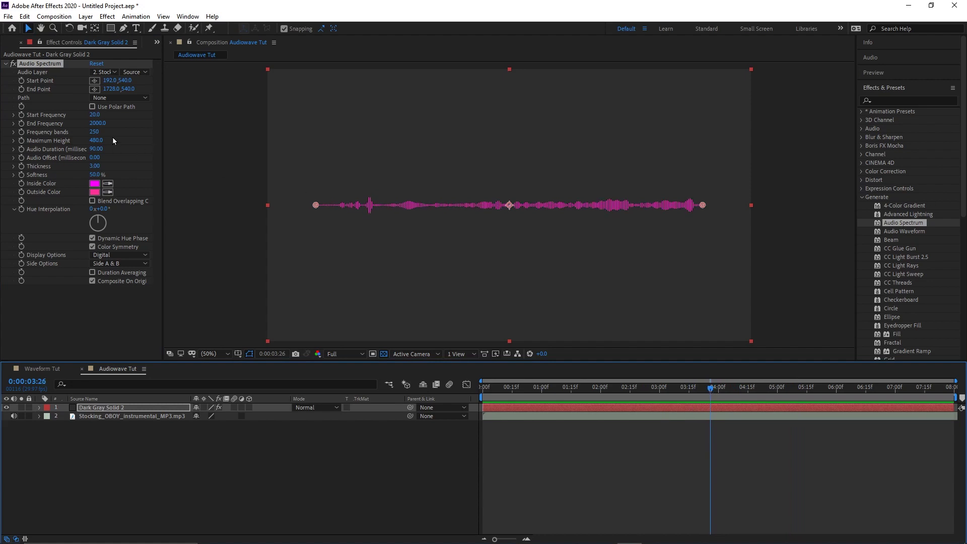
click(97, 132)
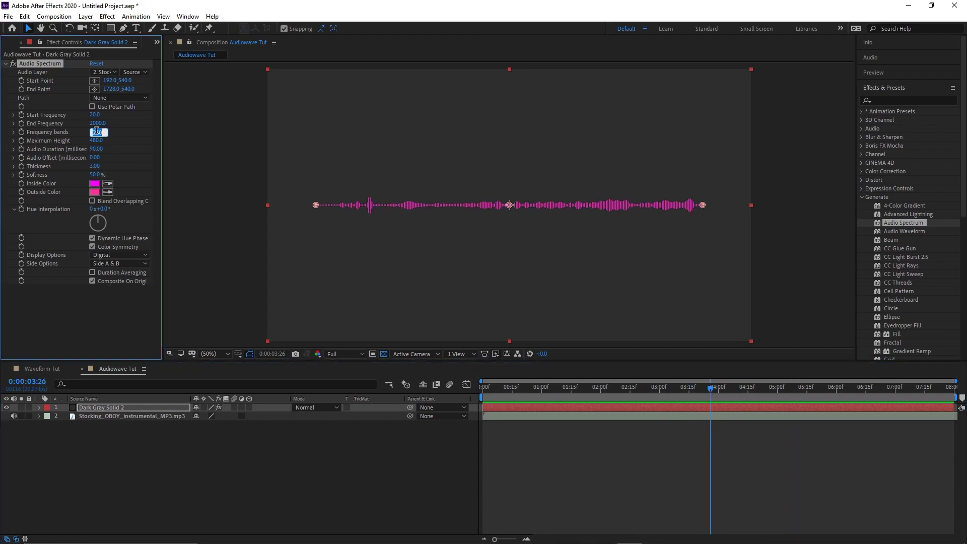
text(64)
key(Return)
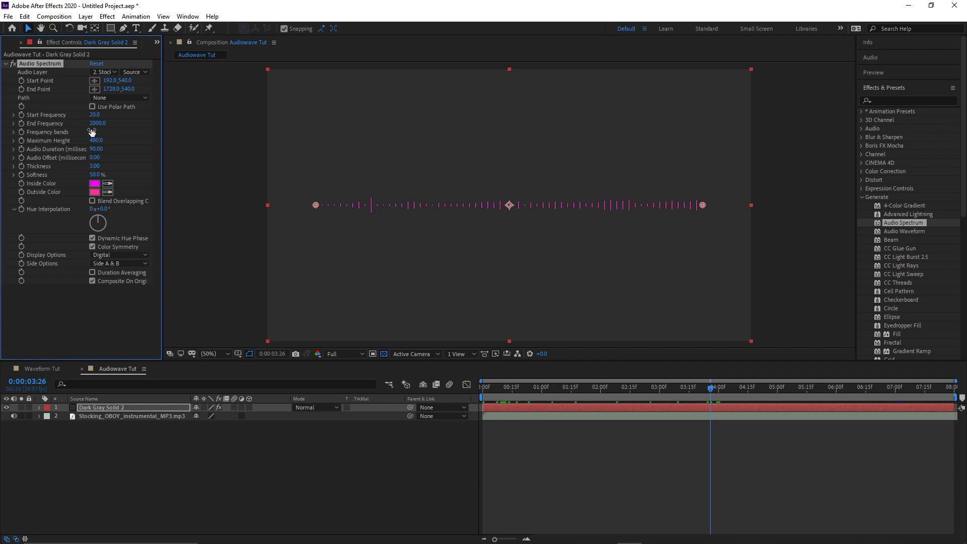
click(95, 132)
text(250)
key(Return)
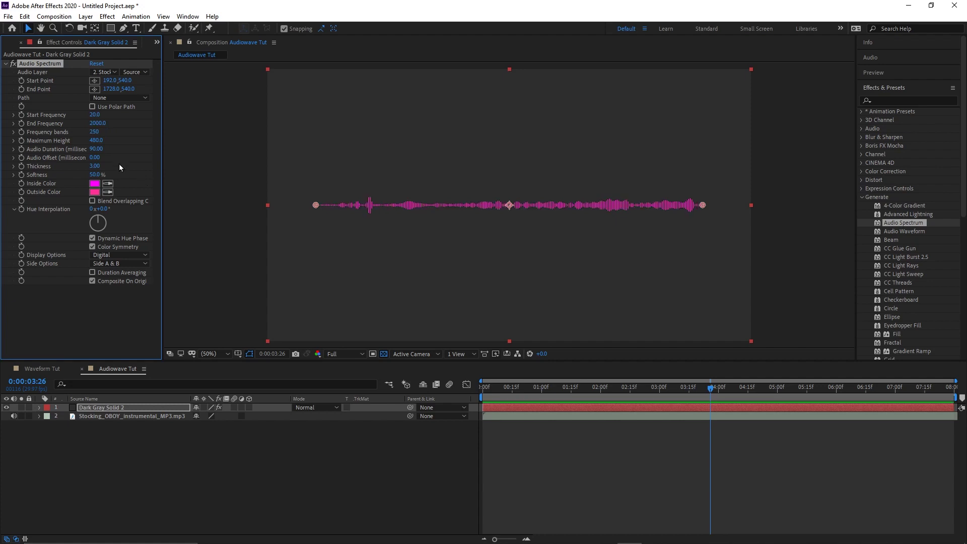
Set Maximum Height to 2000.0 and preview the spectrum from 0:00:00:00.
drag(95, 140, 171, 142)
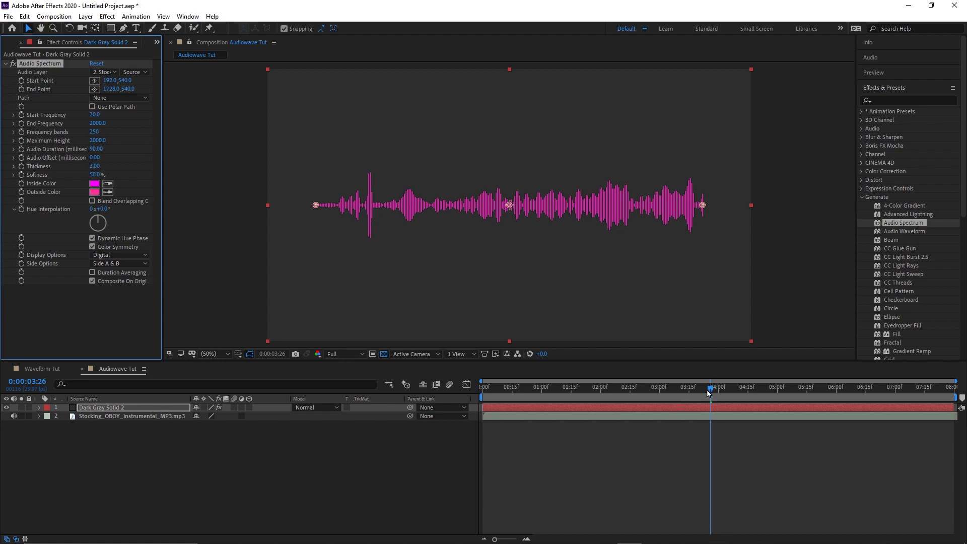
drag(706, 389, 472, 397)
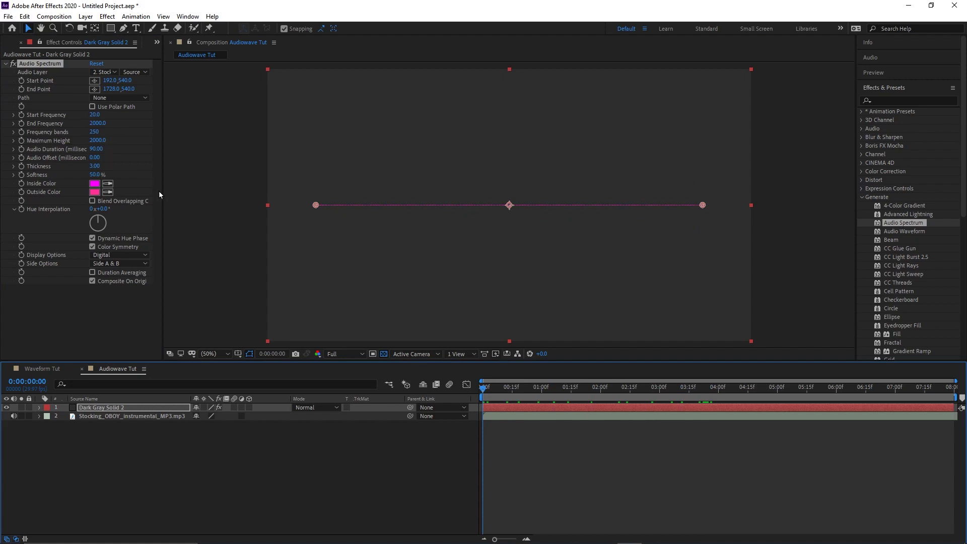
key(space)
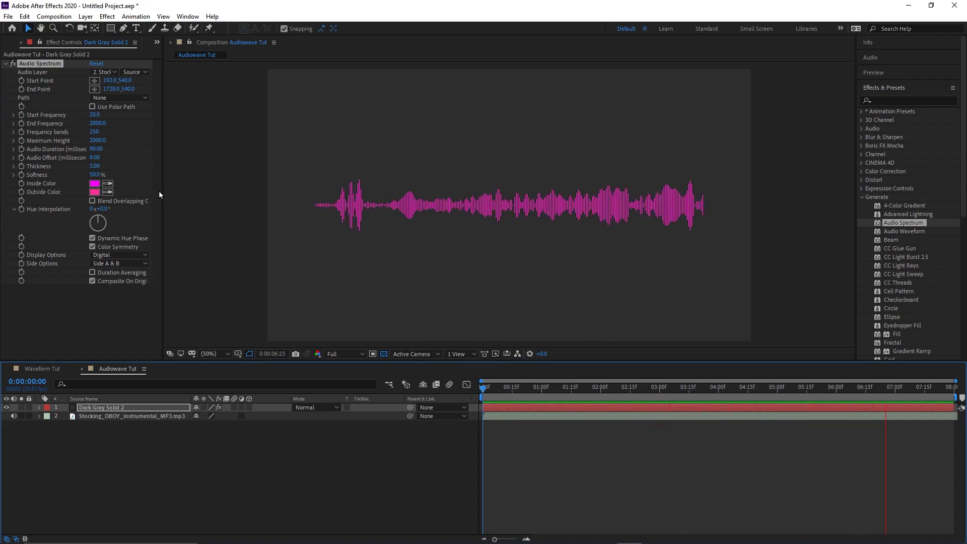
key(space)
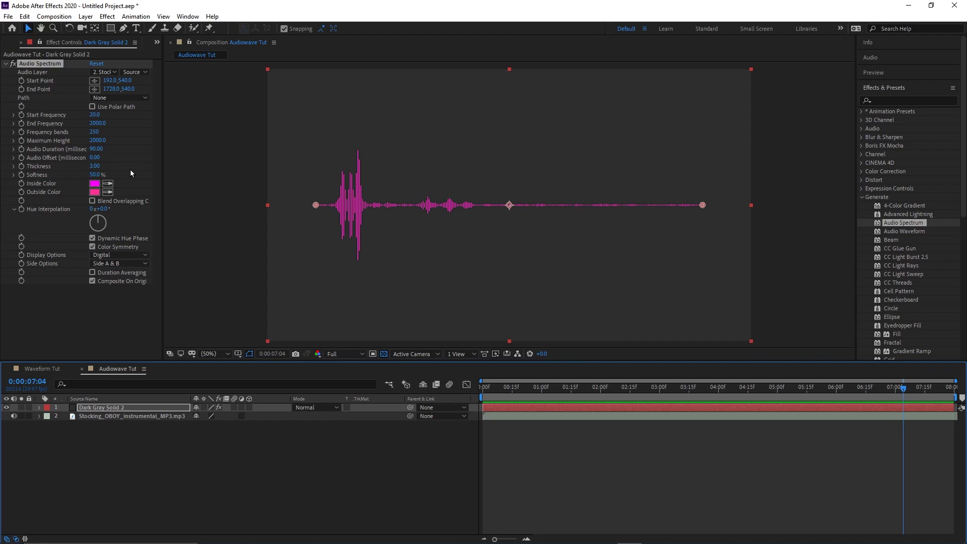
Set Audio Duration 90.00, Thickness 1.30 and Softness 0.0%, then preview from the start.
drag(95, 150, 105, 151)
mouse_move(91, 167)
mouse_down()
mouse_move(113, 165)
mouse_move(81, 166)
mouse_up()
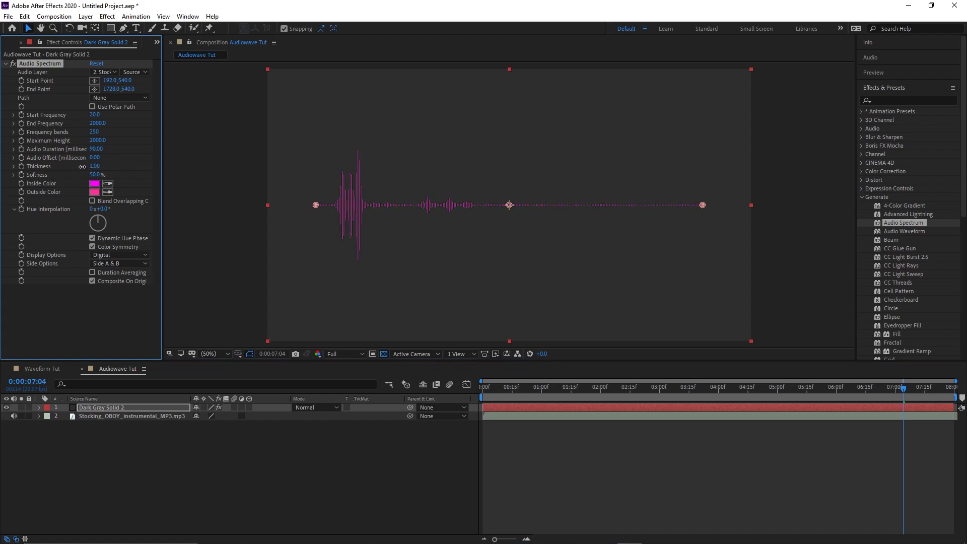
drag(82, 167, 84, 167)
drag(94, 174, 150, 172)
drag(96, 175, 45, 175)
drag(900, 389, 472, 397)
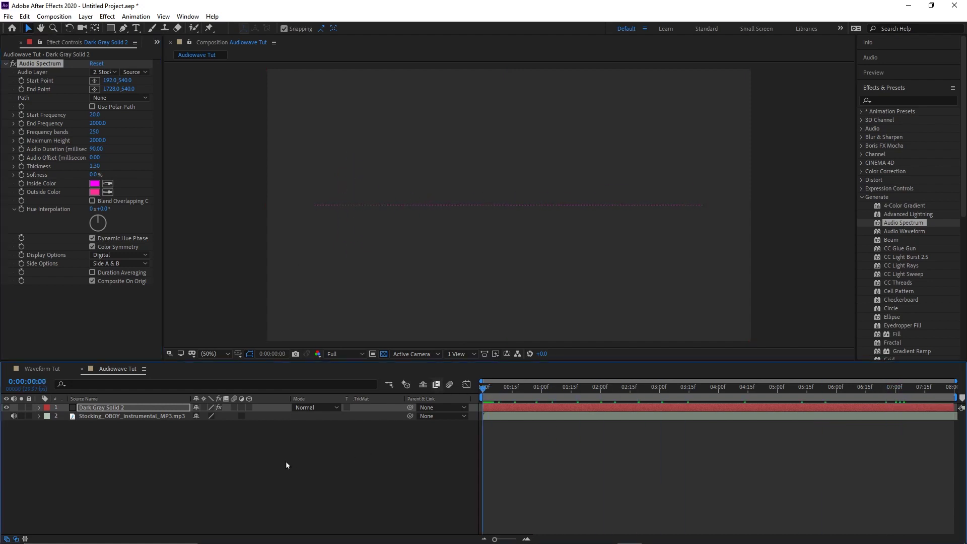
key(space)
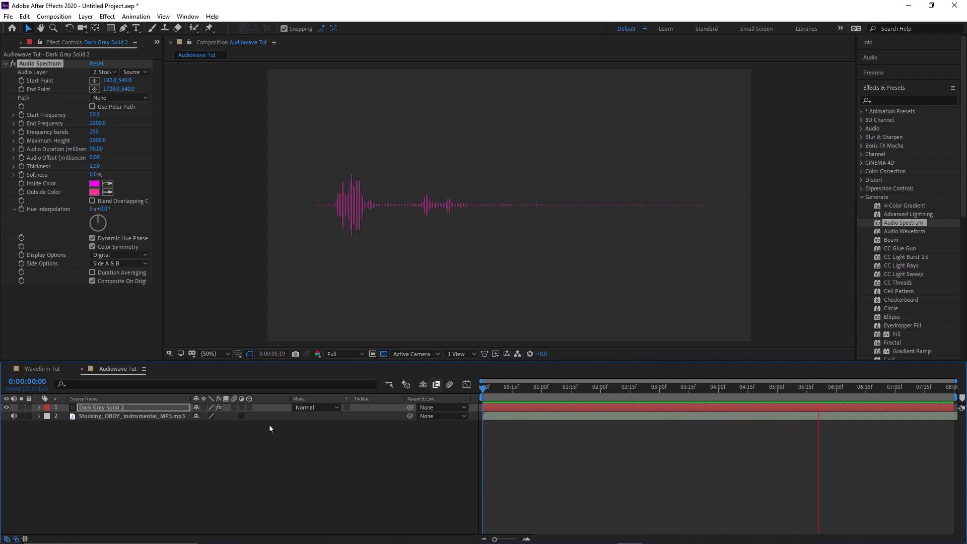
key(space)
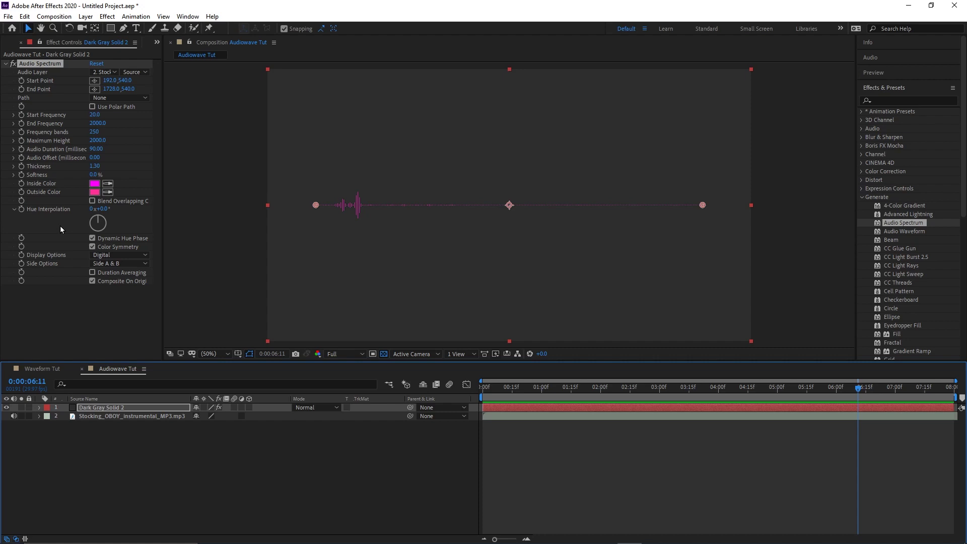
Change the Audio Spectrum Inside Color to green.
click(94, 186)
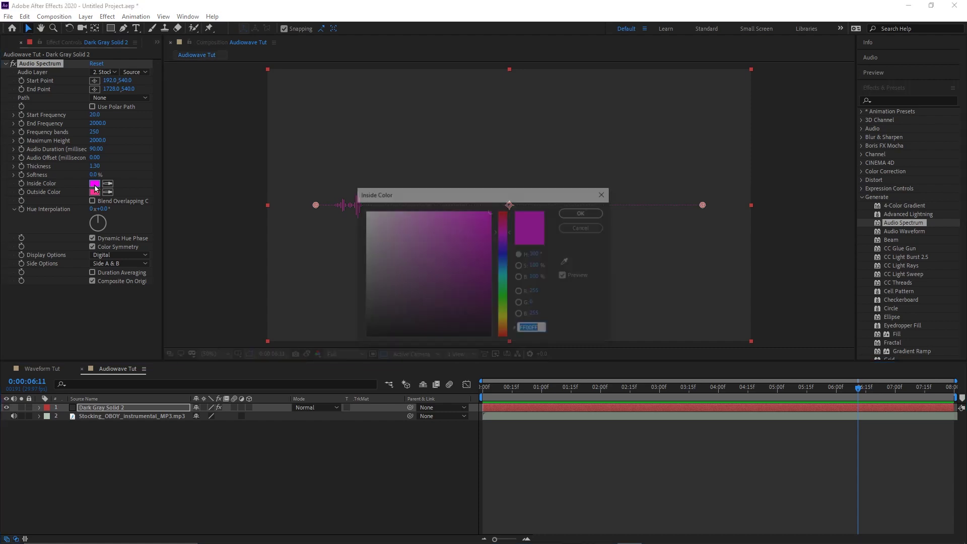
click(506, 305)
drag(484, 266, 460, 225)
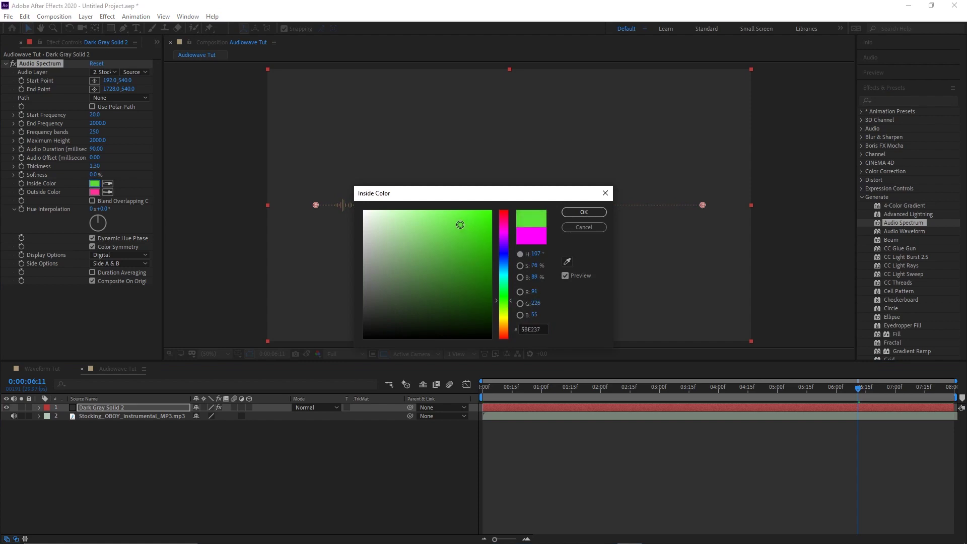
click(583, 212)
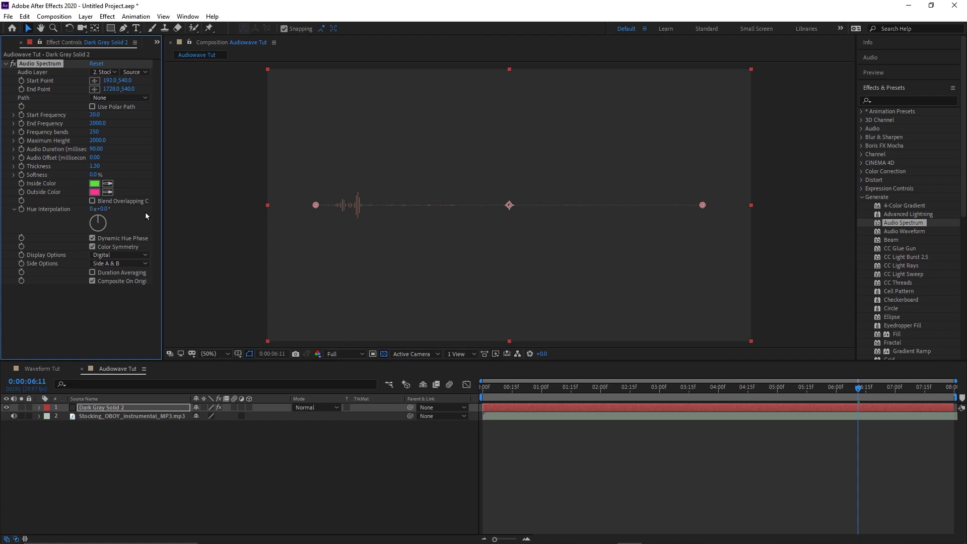
Change the Outside Color to blue (402DF4).
click(96, 192)
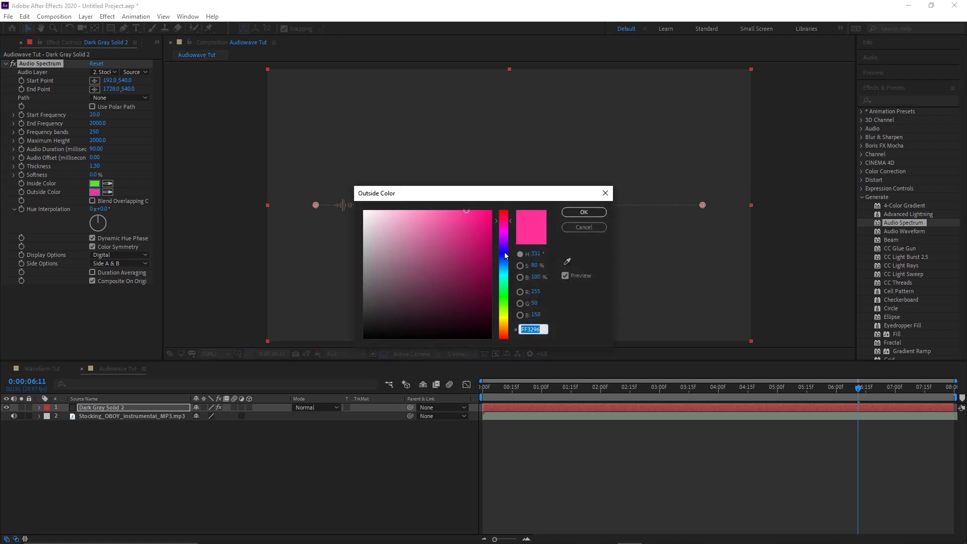
click(504, 252)
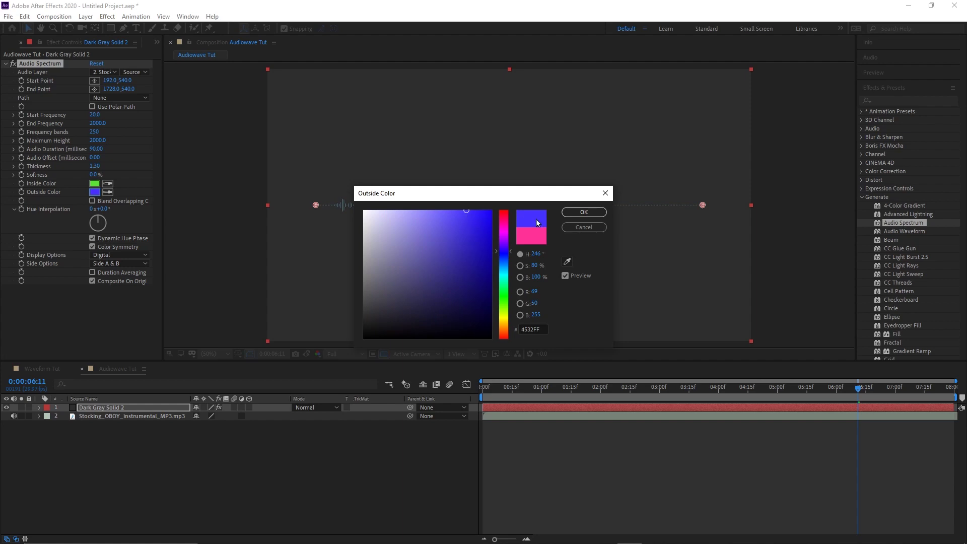
drag(464, 217, 468, 216)
click(583, 212)
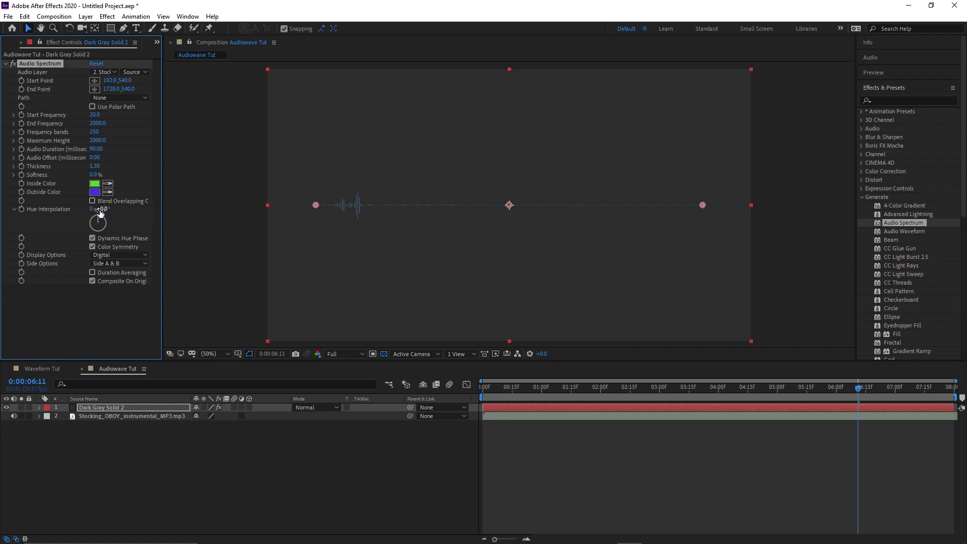
Raise Hue Interpolation to 0x+180.0° and preview the colour-cycling bars from 0:00.
drag(100, 211, 199, 220)
drag(856, 387, 456, 400)
key(space)
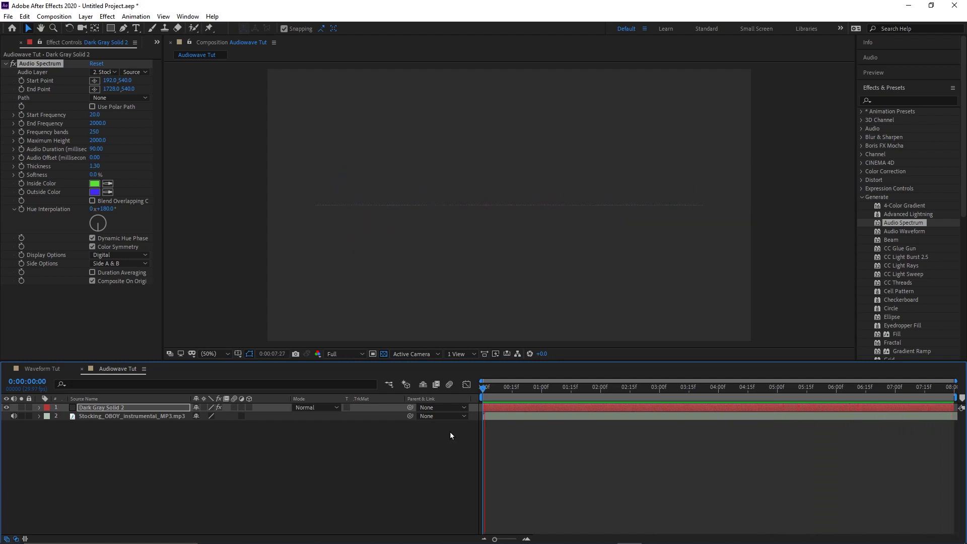
key(space)
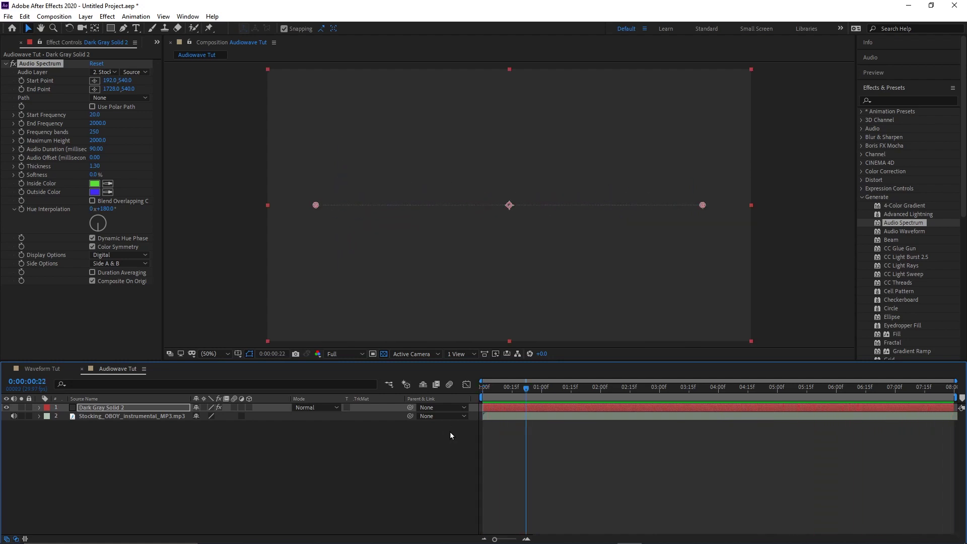
Switch the spectrum display to Analog lines and preview it from the start.
click(126, 253)
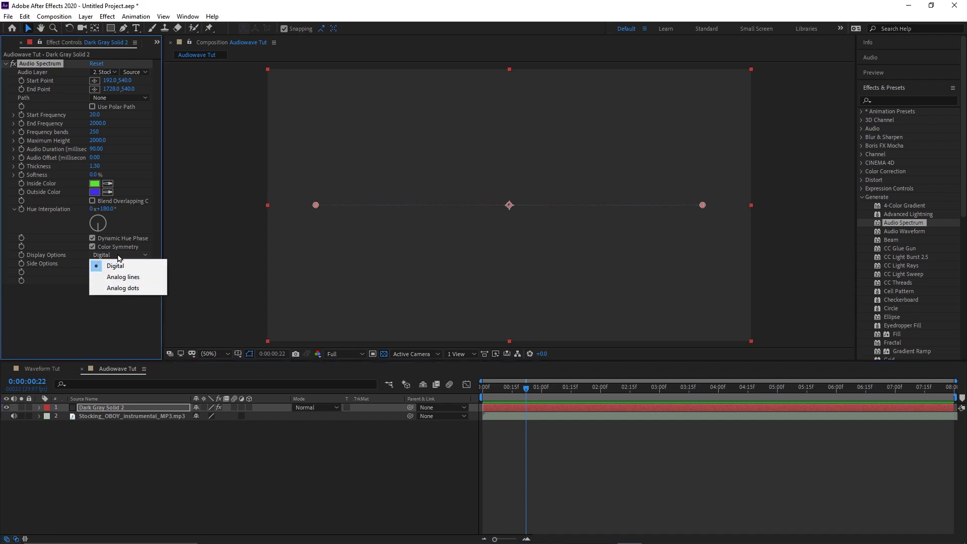
click(128, 278)
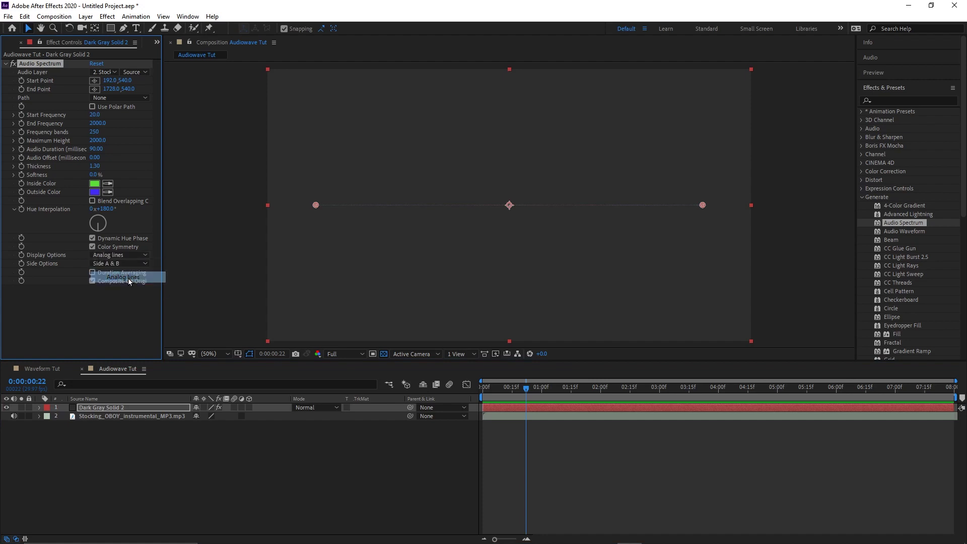
drag(531, 391, 464, 386)
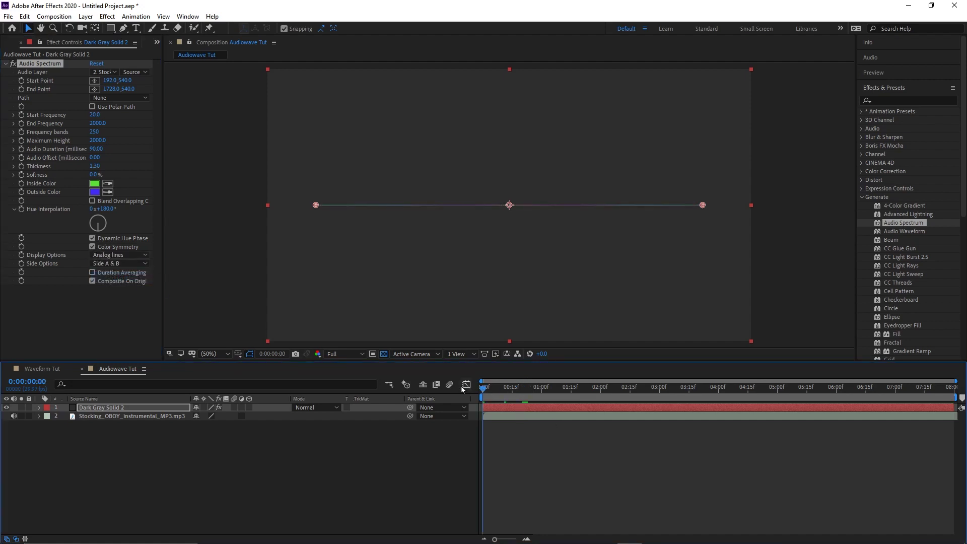
key(space)
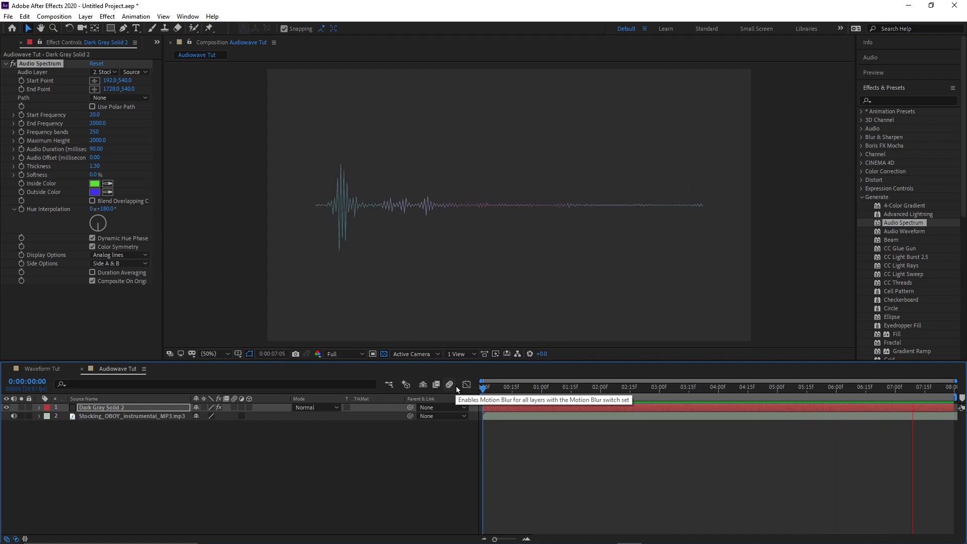
key(space)
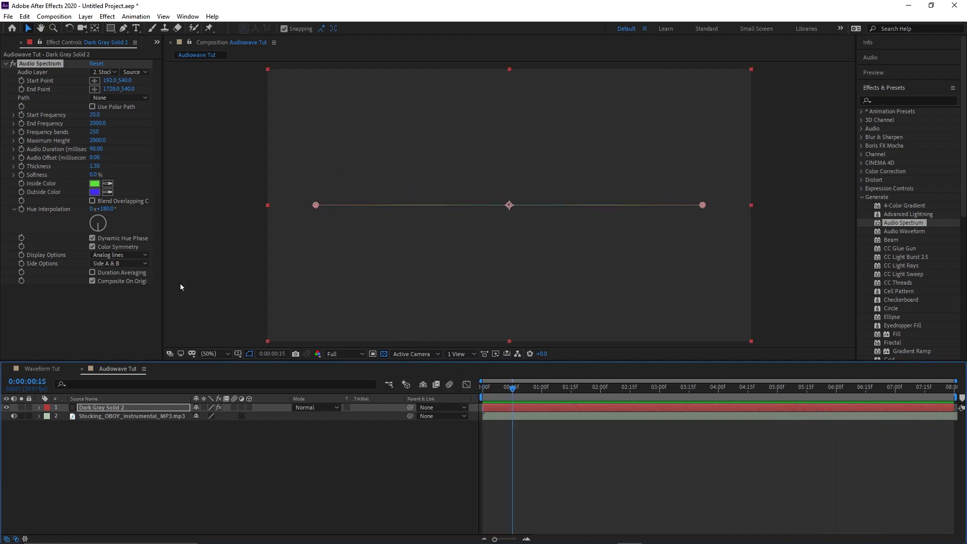
Change the display style to Analog dots and preview it from the beginning.
click(139, 255)
click(136, 290)
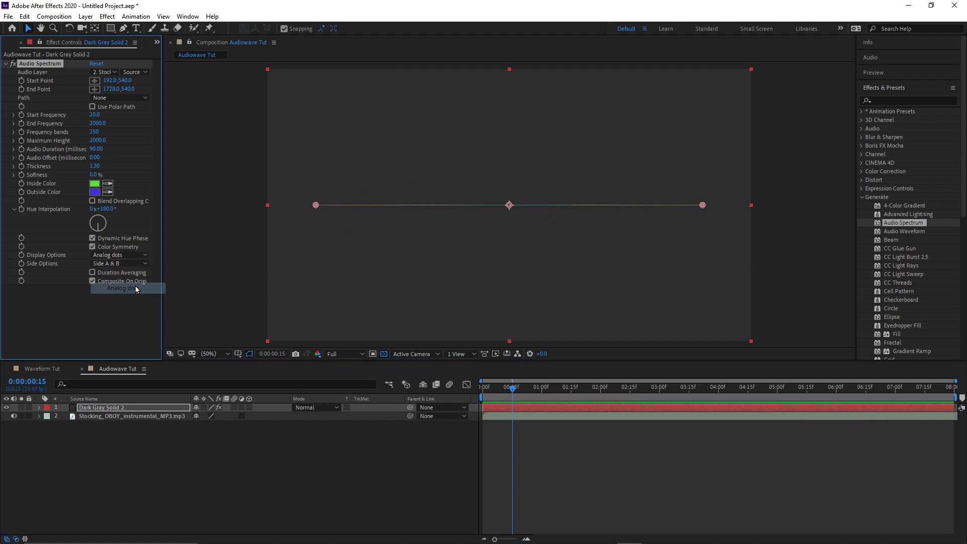
click(458, 384)
key(Home)
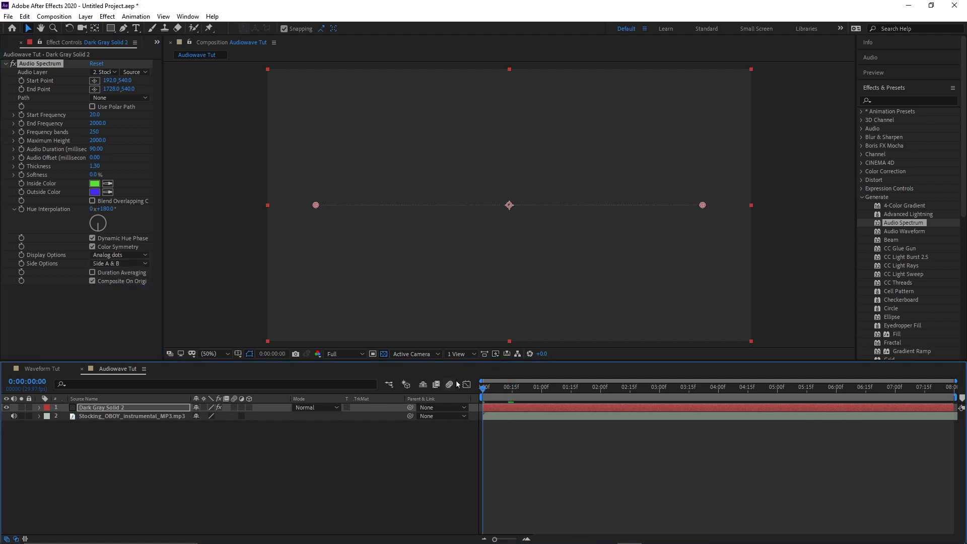
key(space)
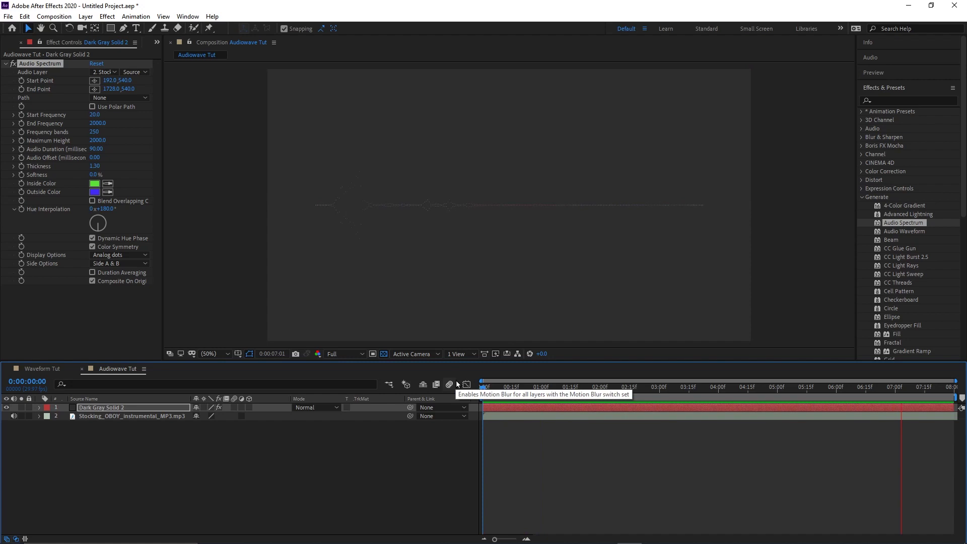
key(space)
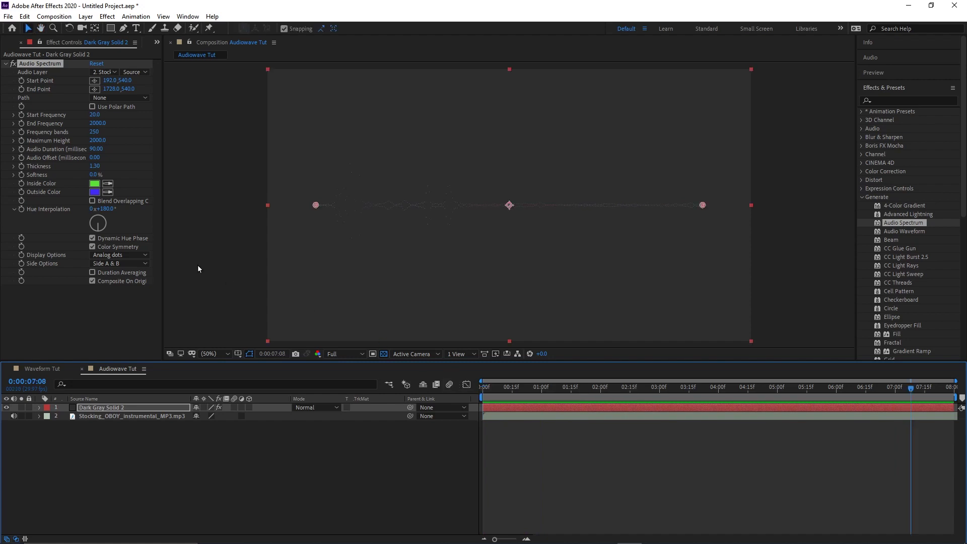
Set Thickness to 6 and Softness to 100%, then preview the softer dots.
drag(94, 165, 114, 164)
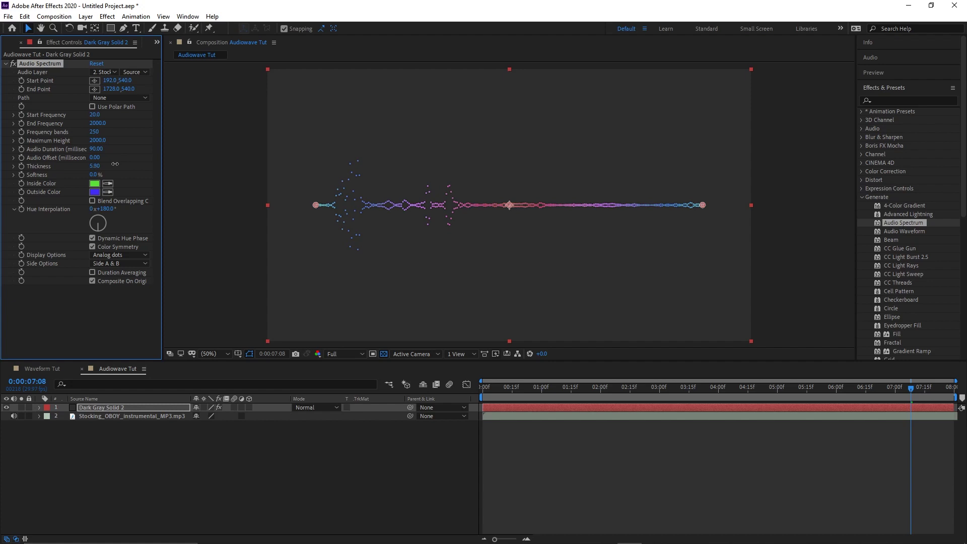
click(97, 166)
text(6)
key(Return)
drag(96, 174, 197, 173)
drag(911, 391, 289, 400)
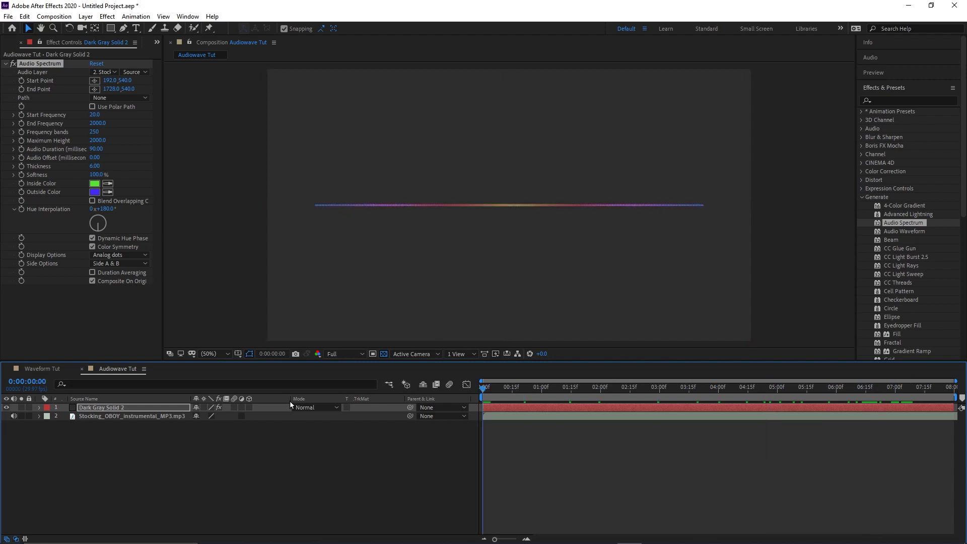
key(space)
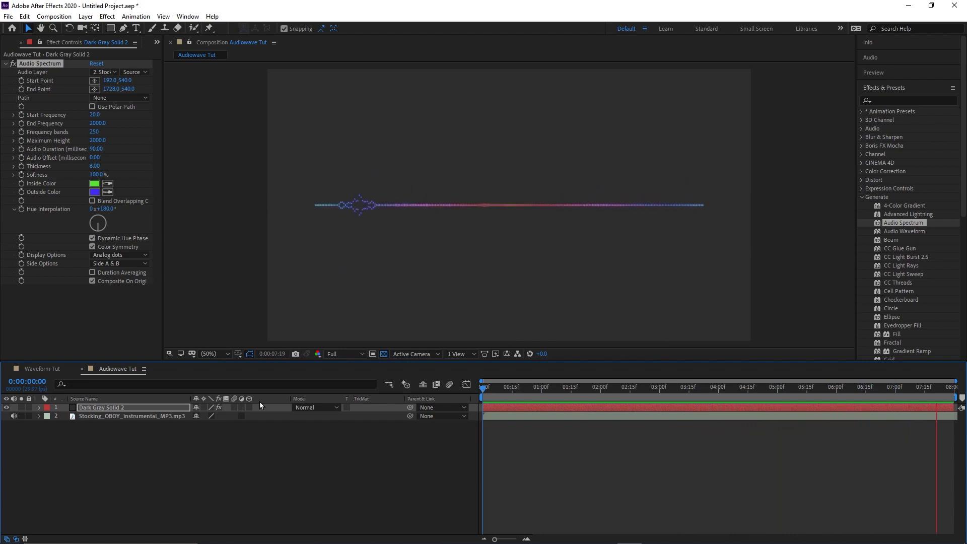
key(space)
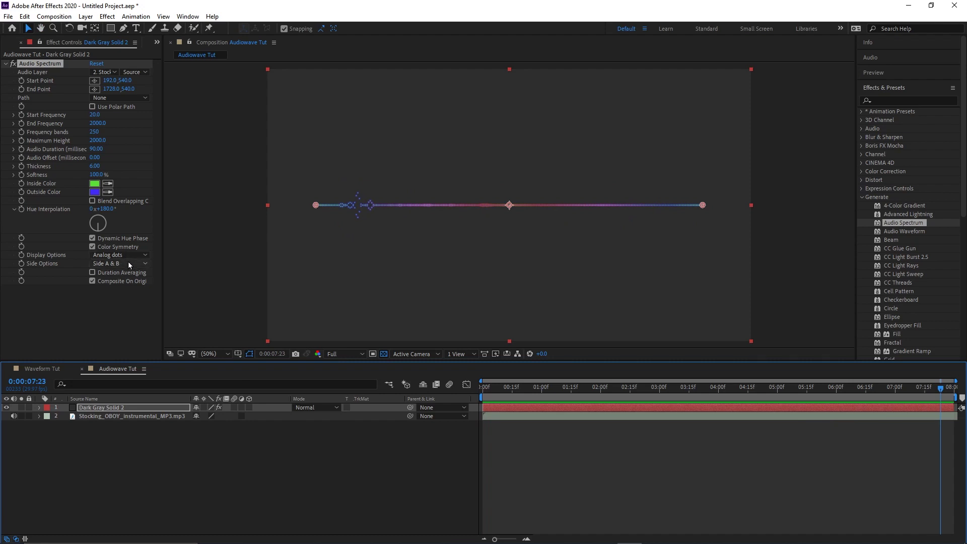
Compare one-sided and two-sided spectrum, settling on drawing one side only.
click(128, 262)
click(120, 274)
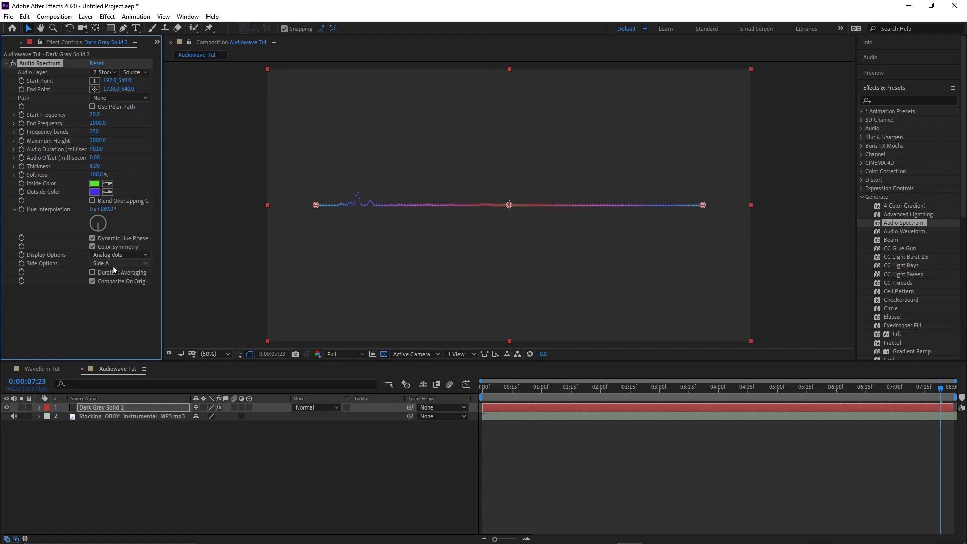
click(113, 266)
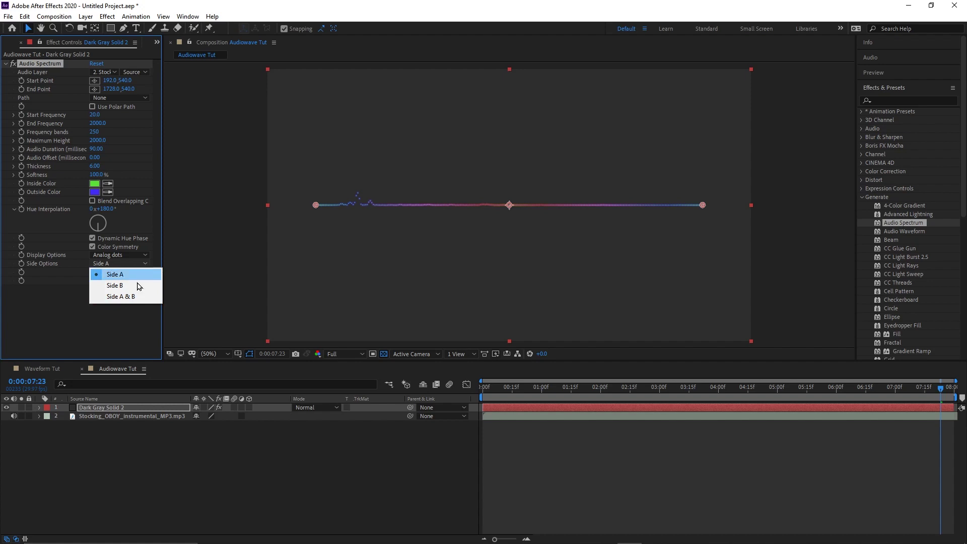
click(130, 297)
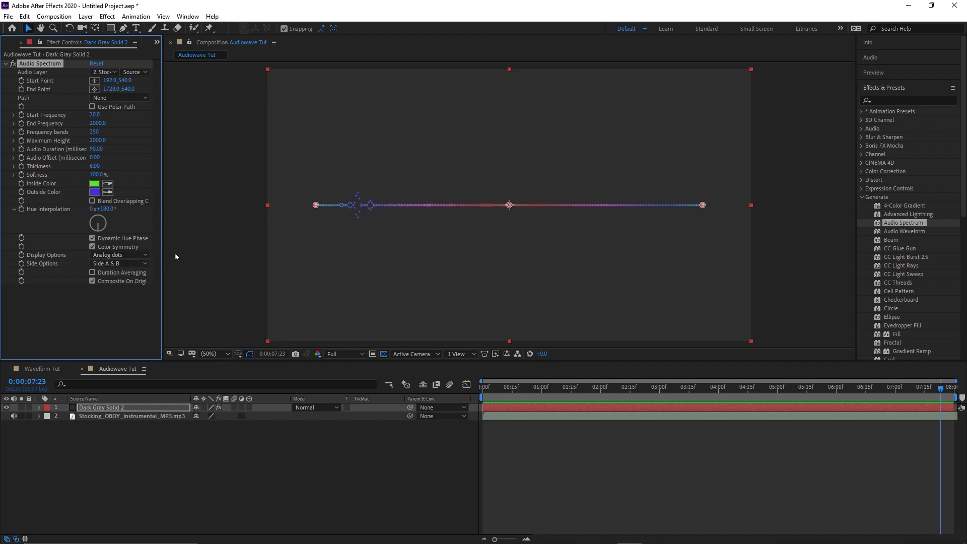
click(132, 262)
click(129, 273)
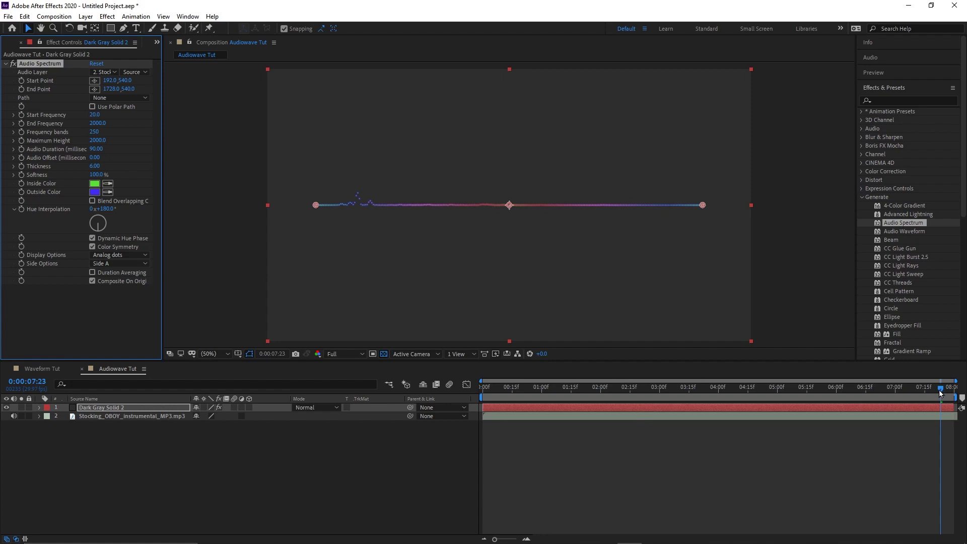
Preview the one-sided dotted spectrum with audio from the start.
drag(938, 390, 404, 397)
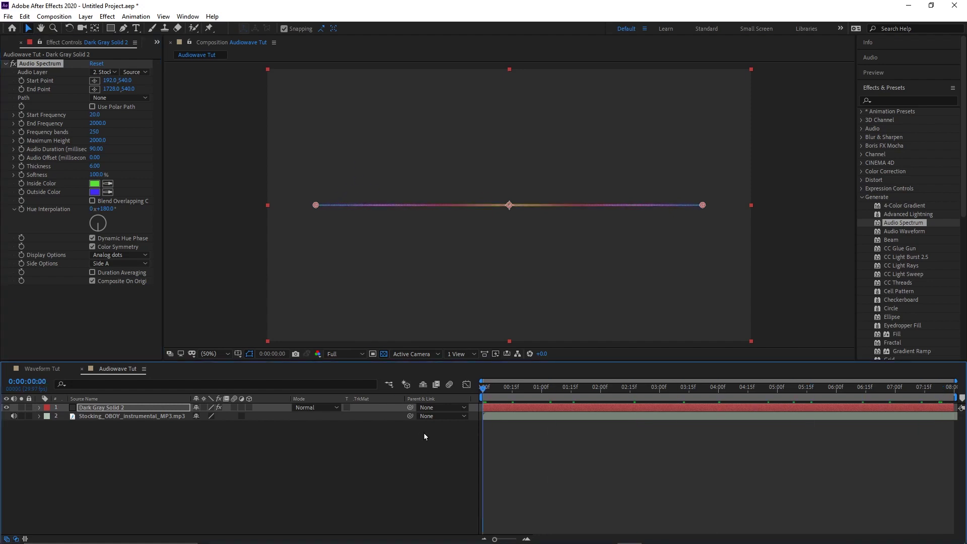
key(space)
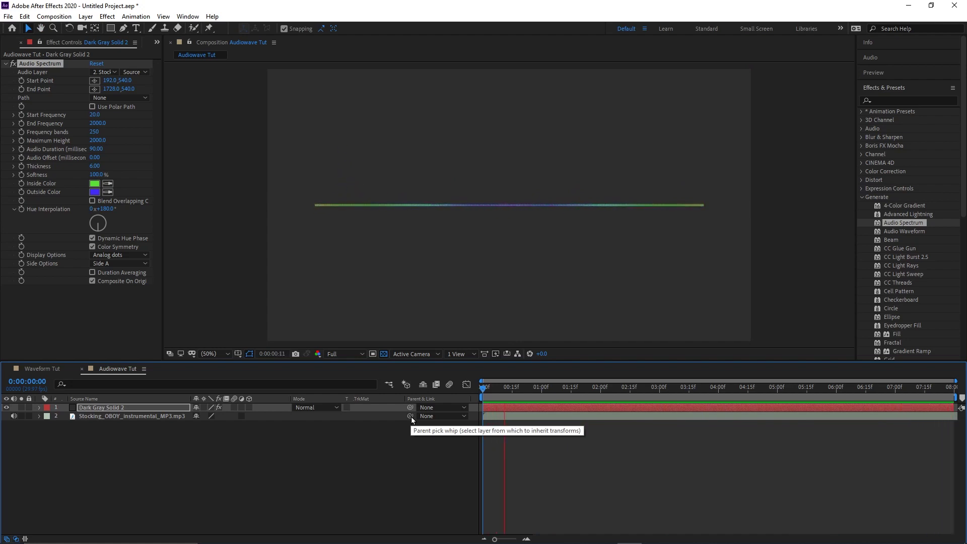
key(space)
Set Display Options to Digital and preview the bars pulsing with the music.
click(129, 255)
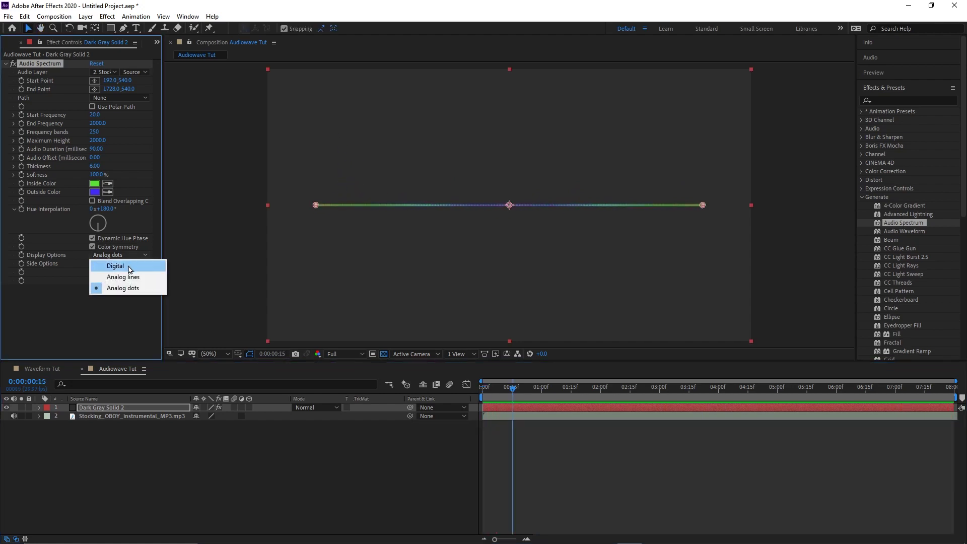
click(127, 264)
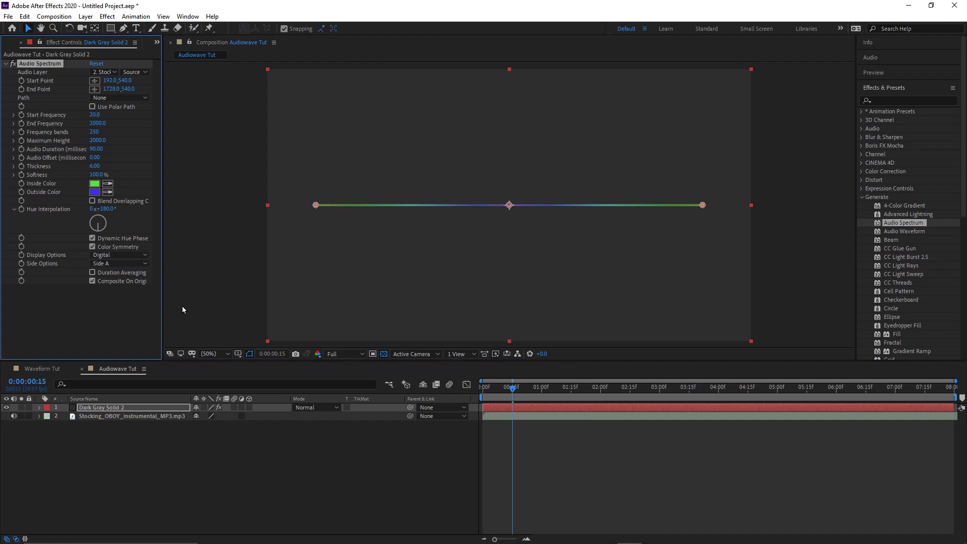
key(space)
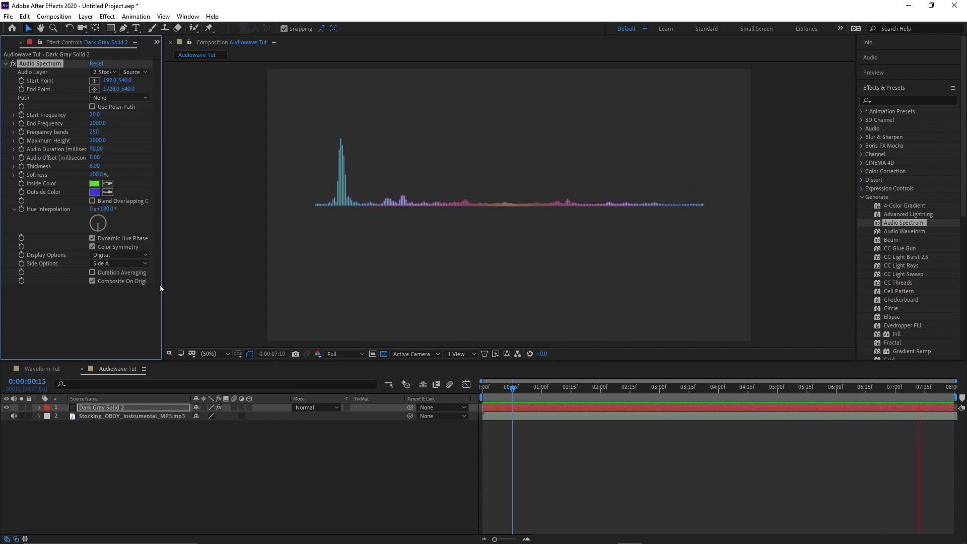
key(space)
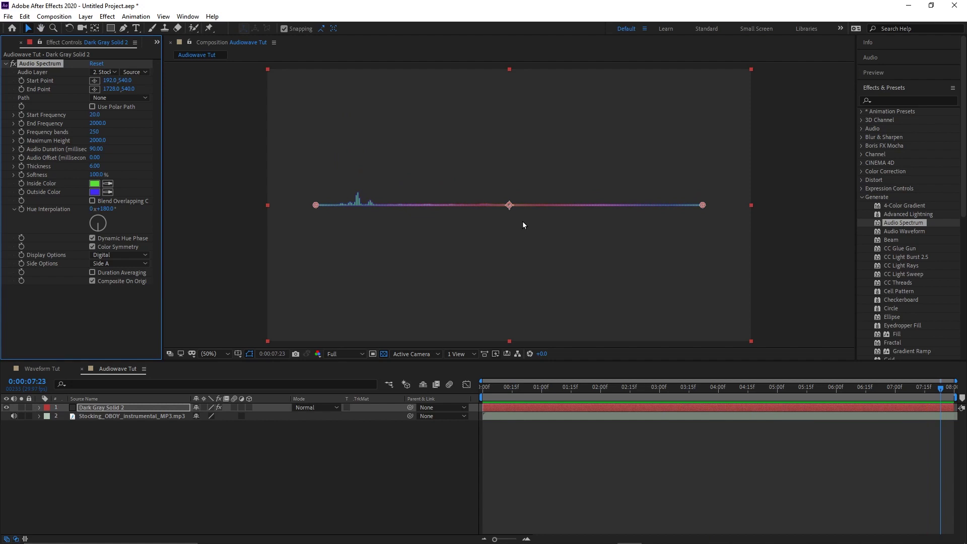
click(134, 264)
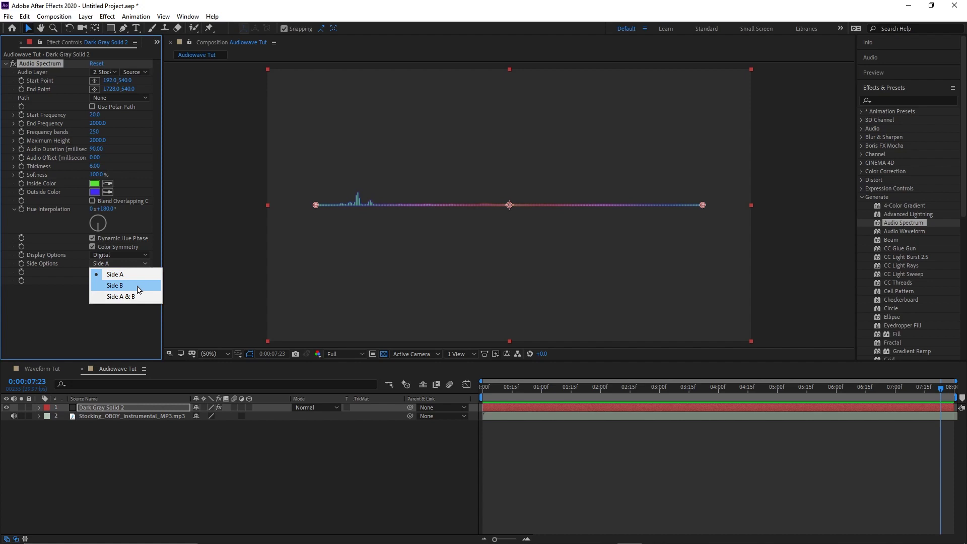
click(141, 285)
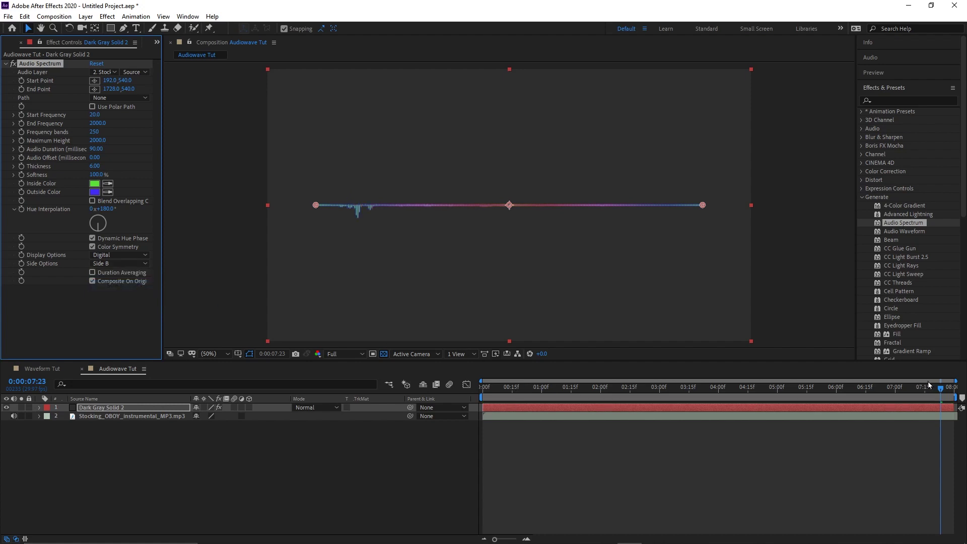
drag(941, 386, 465, 376)
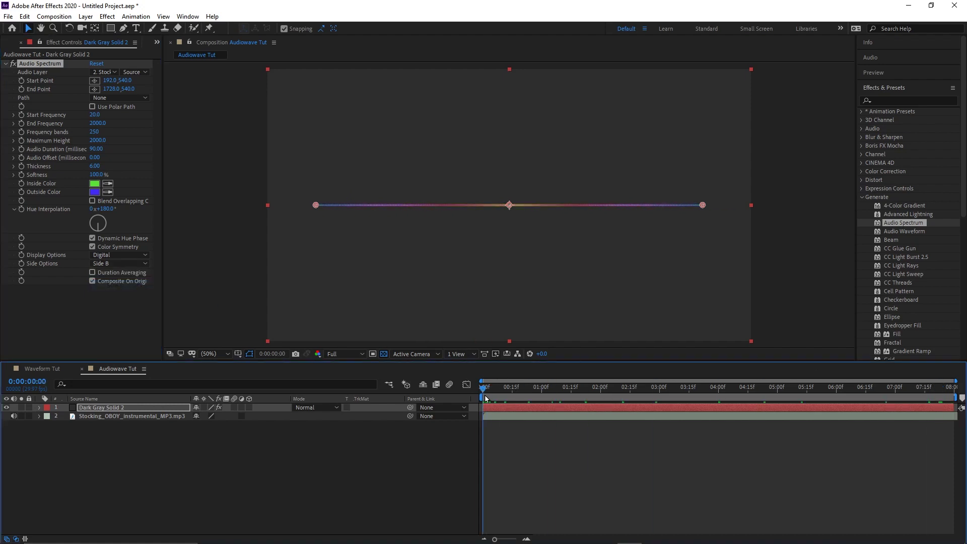
key(space)
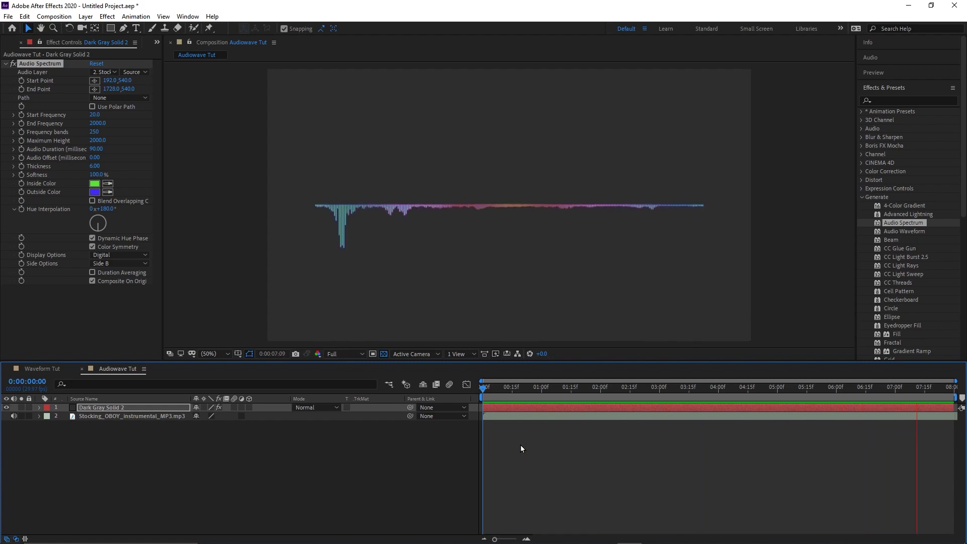
key(ctrl+z)
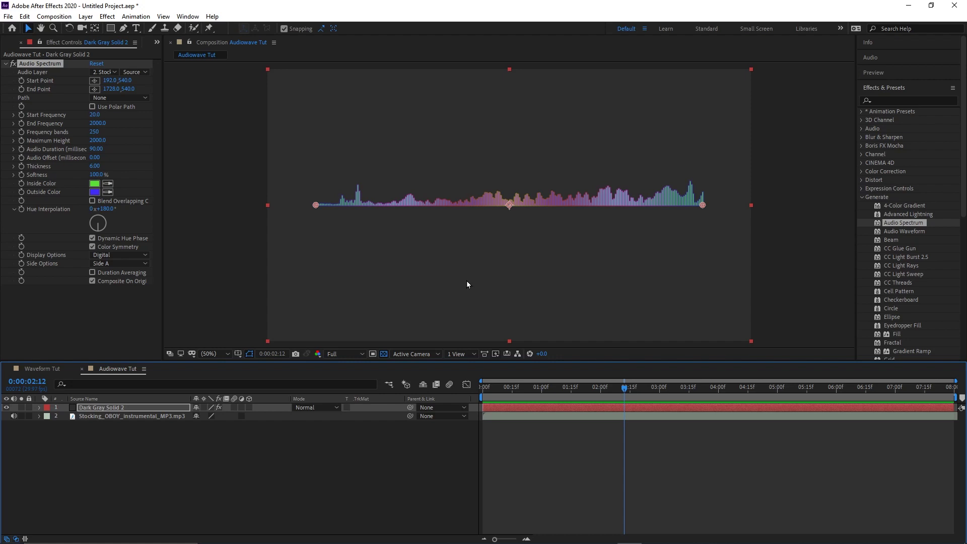
key(ctrl+m)
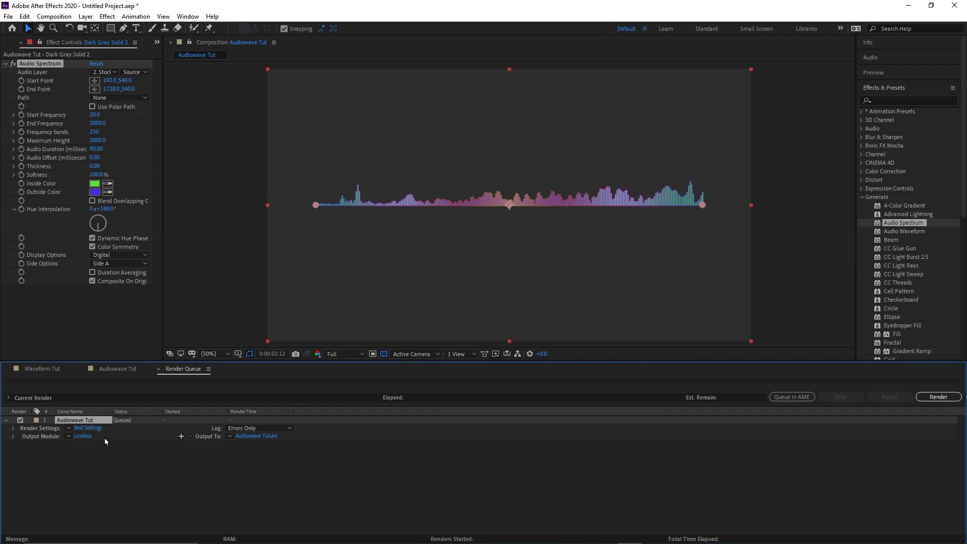
Choose QuickTime as the format in the queued item's Output Module settings.
click(69, 436)
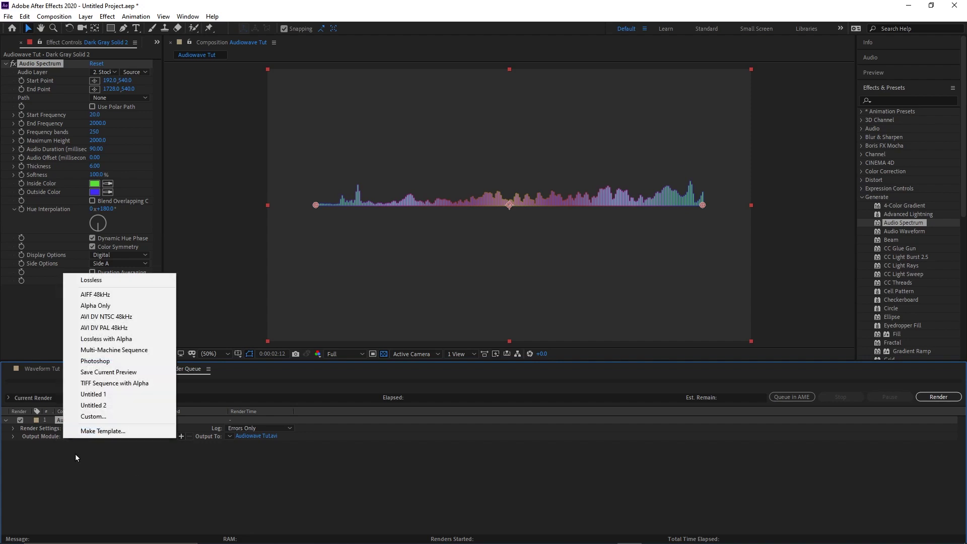
click(74, 454)
click(80, 436)
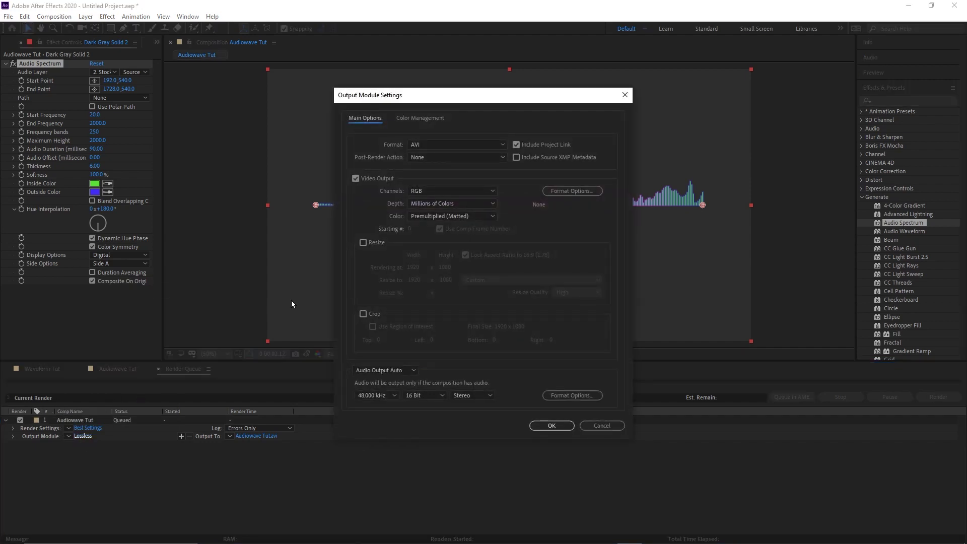
click(464, 144)
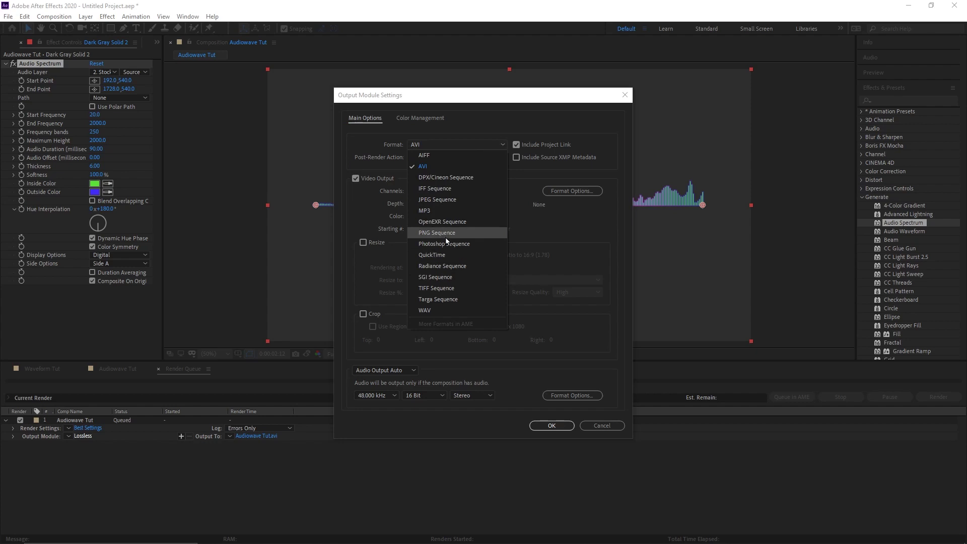
click(450, 255)
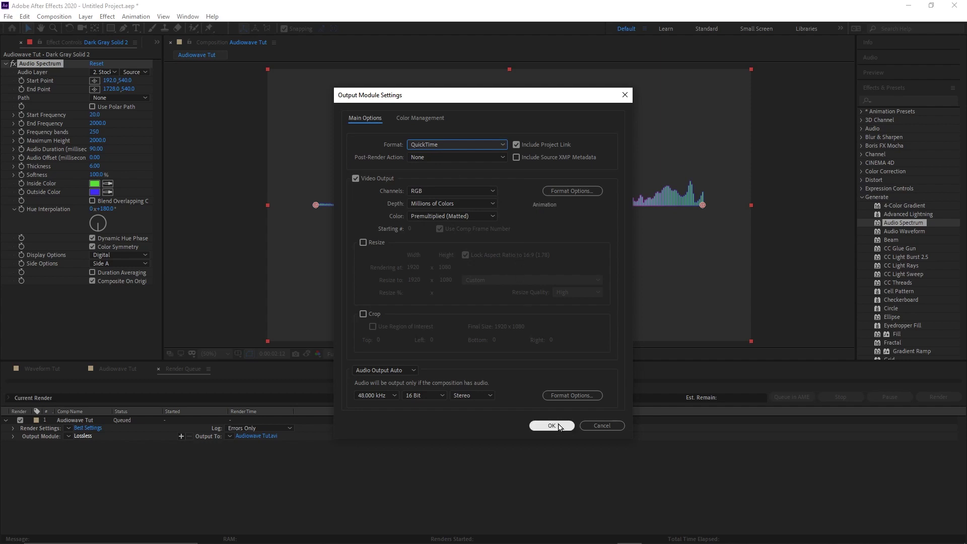
click(588, 425)
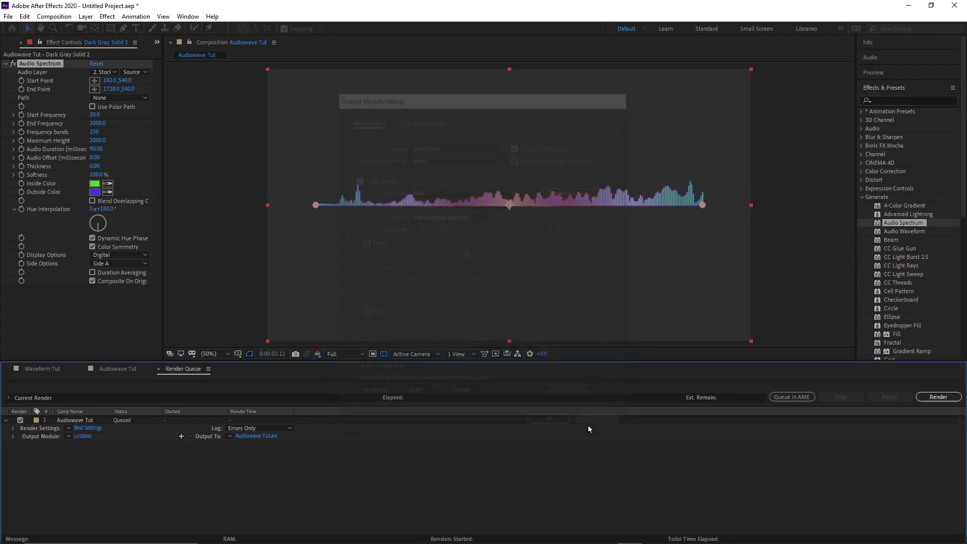
Turn off Composite On Original and add Audiowave Tut to the render queue again.
click(92, 280)
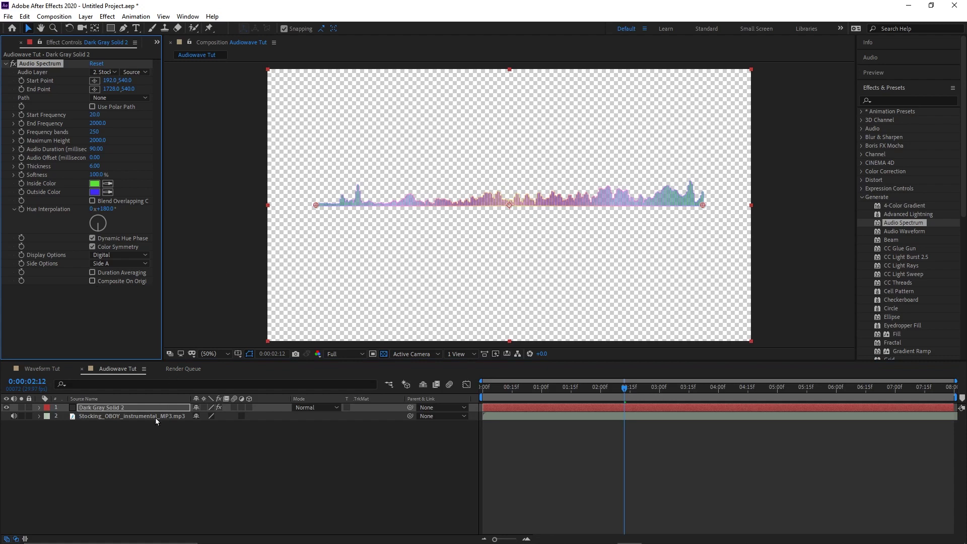
key(ctrl+m)
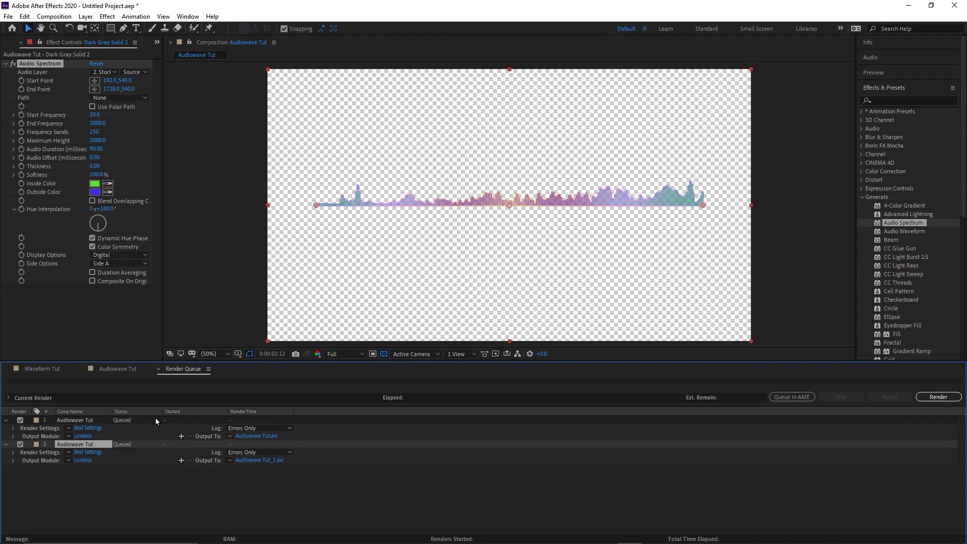
click(82, 461)
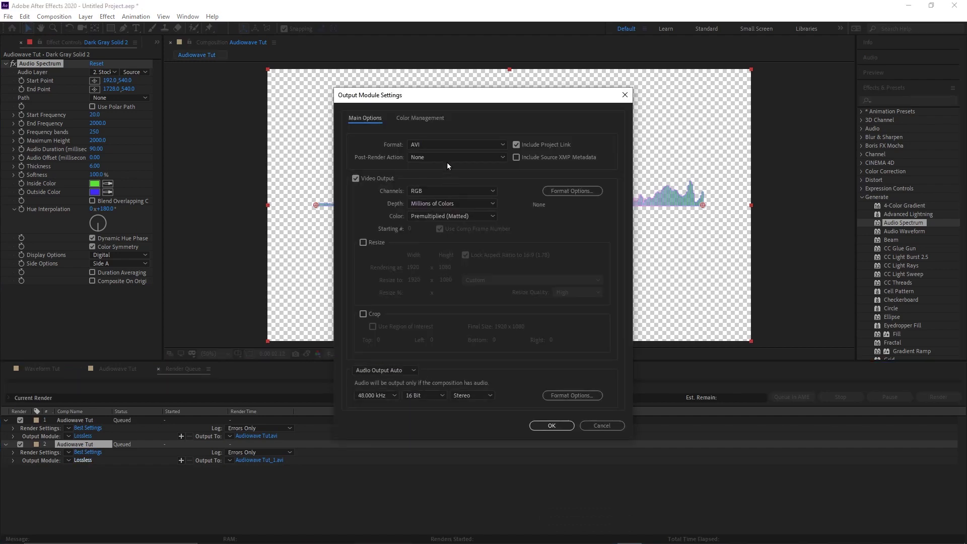
Set the new item's output to QuickTime with RGB + Alpha channels.
click(446, 145)
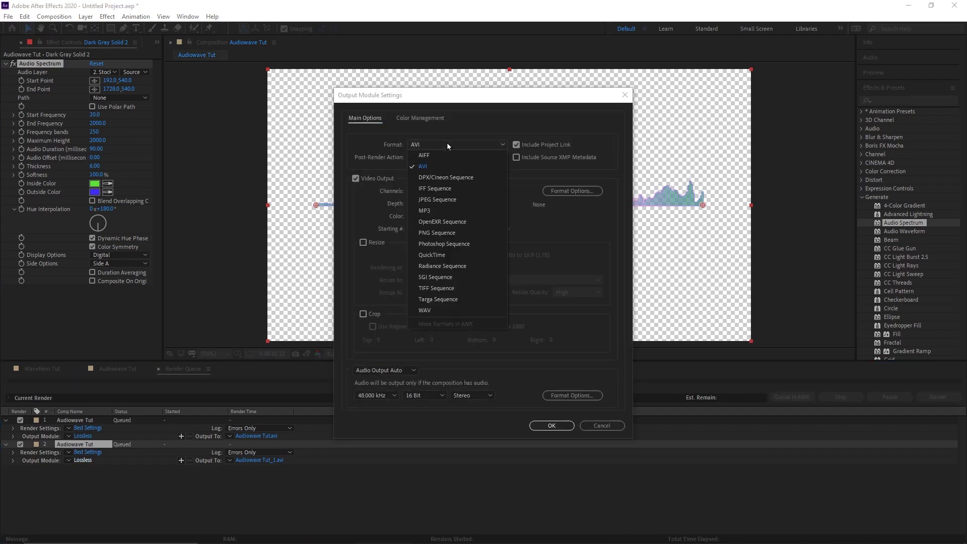
click(442, 256)
click(467, 192)
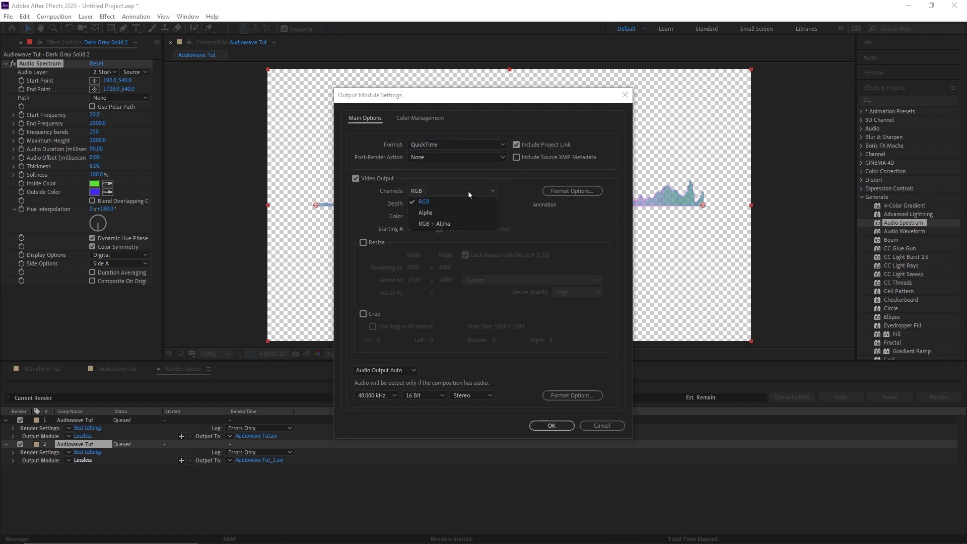
click(438, 223)
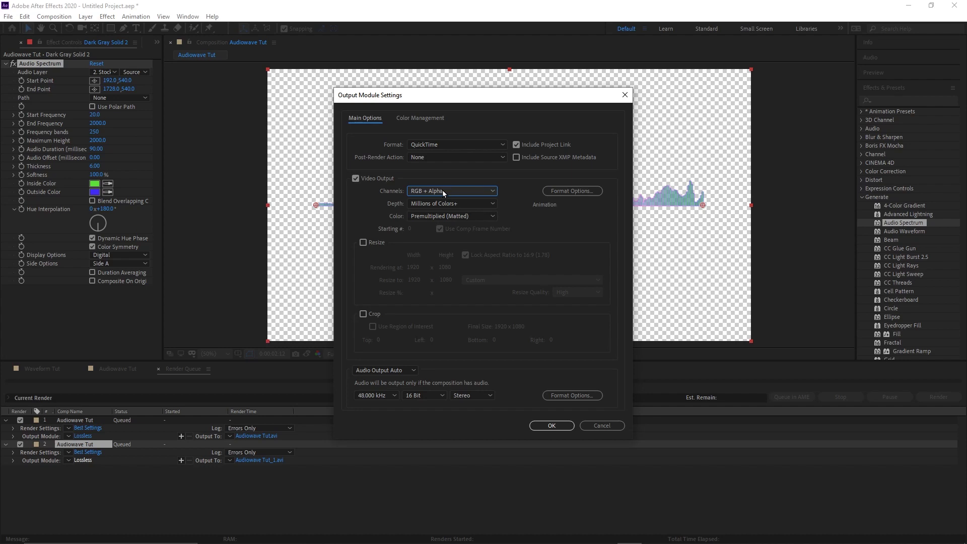
click(554, 428)
click(590, 424)
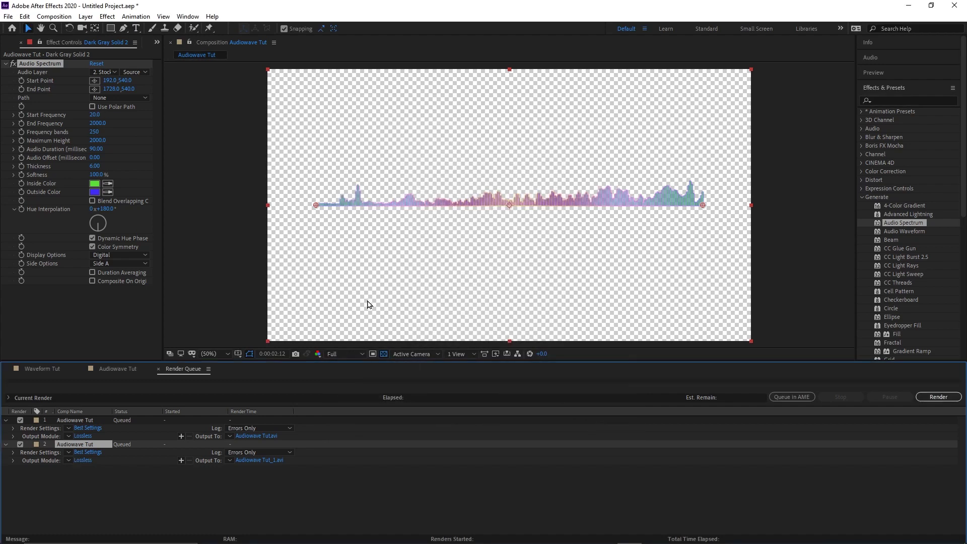